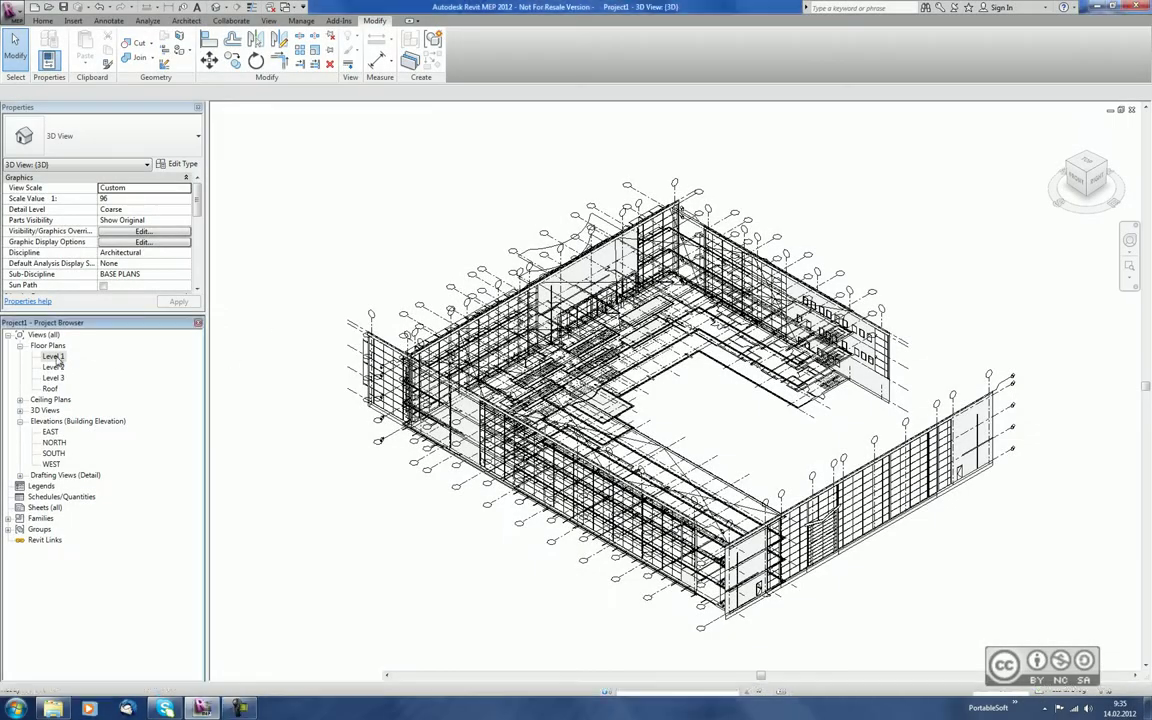
# Step: Select all four floor plans and browse the view template choices without applying one
pyautogui.click(52, 356)
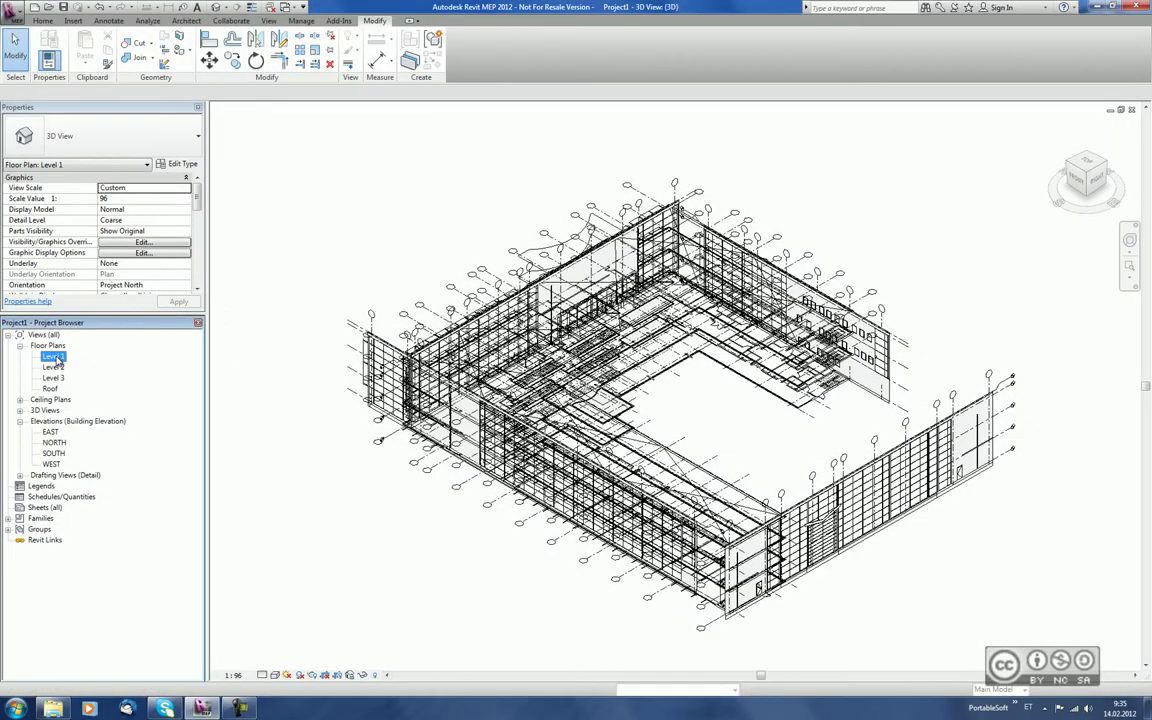
pyautogui.keyDown('shift'); pyautogui.click(55, 387); pyautogui.keyUp('shift')
pyautogui.rightClick(62, 369)
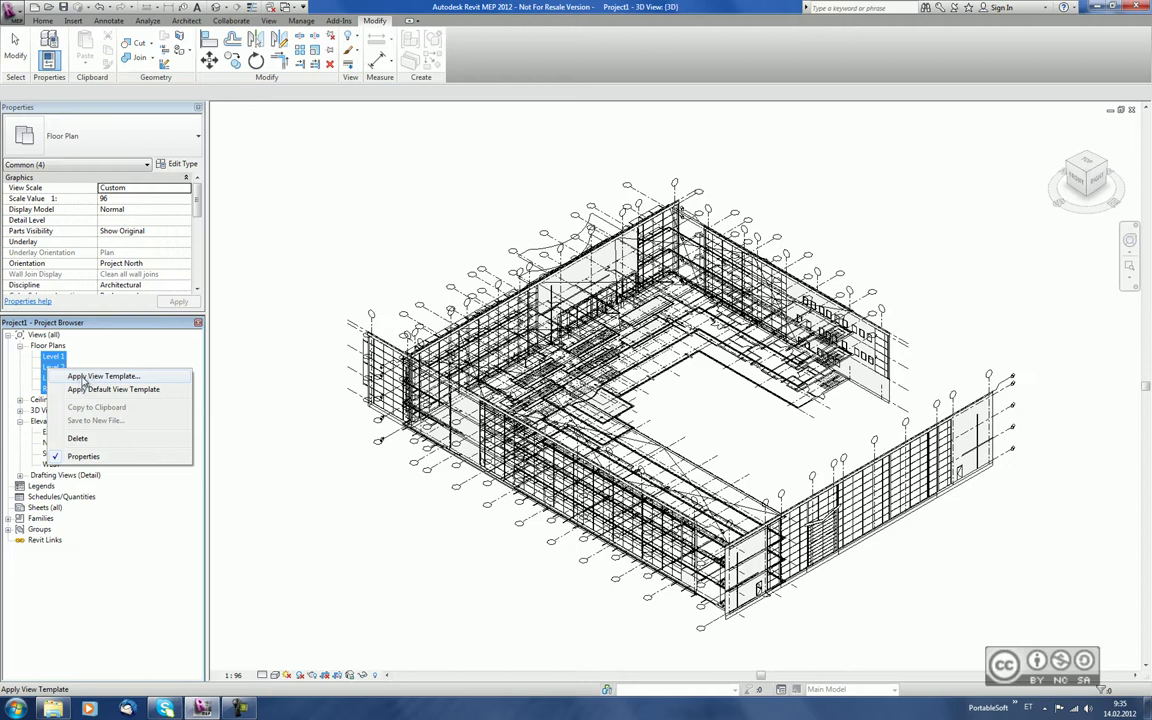
pyautogui.click(85, 377)
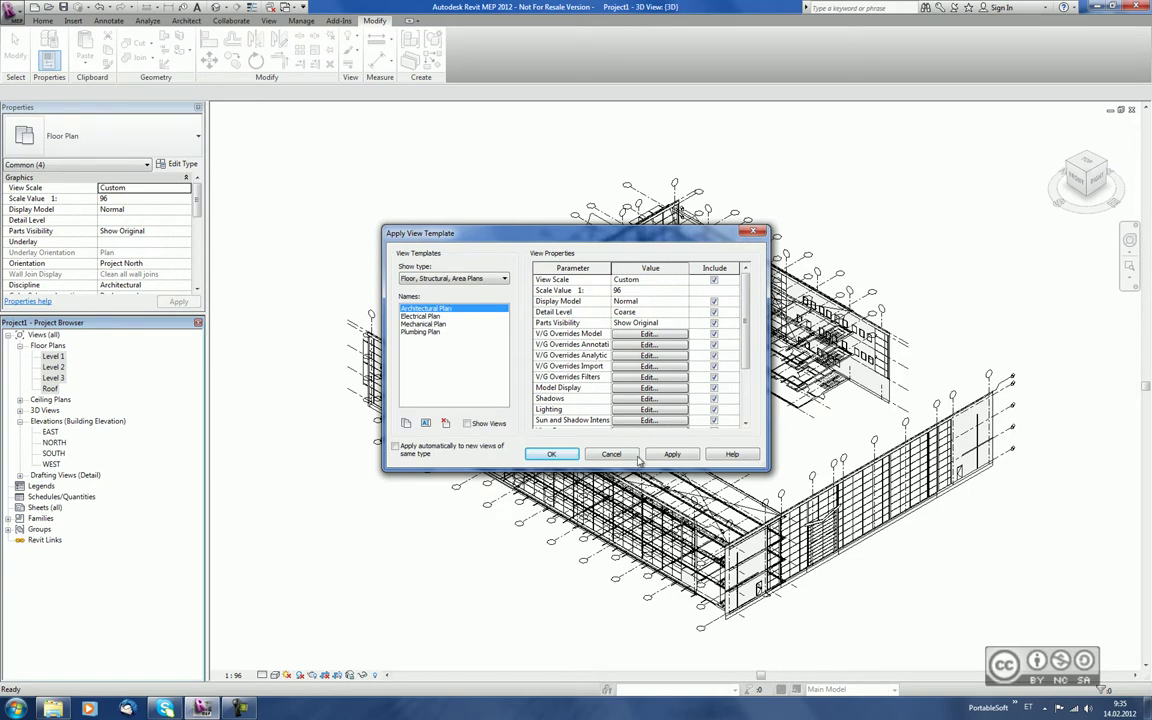
pyautogui.click(551, 454)
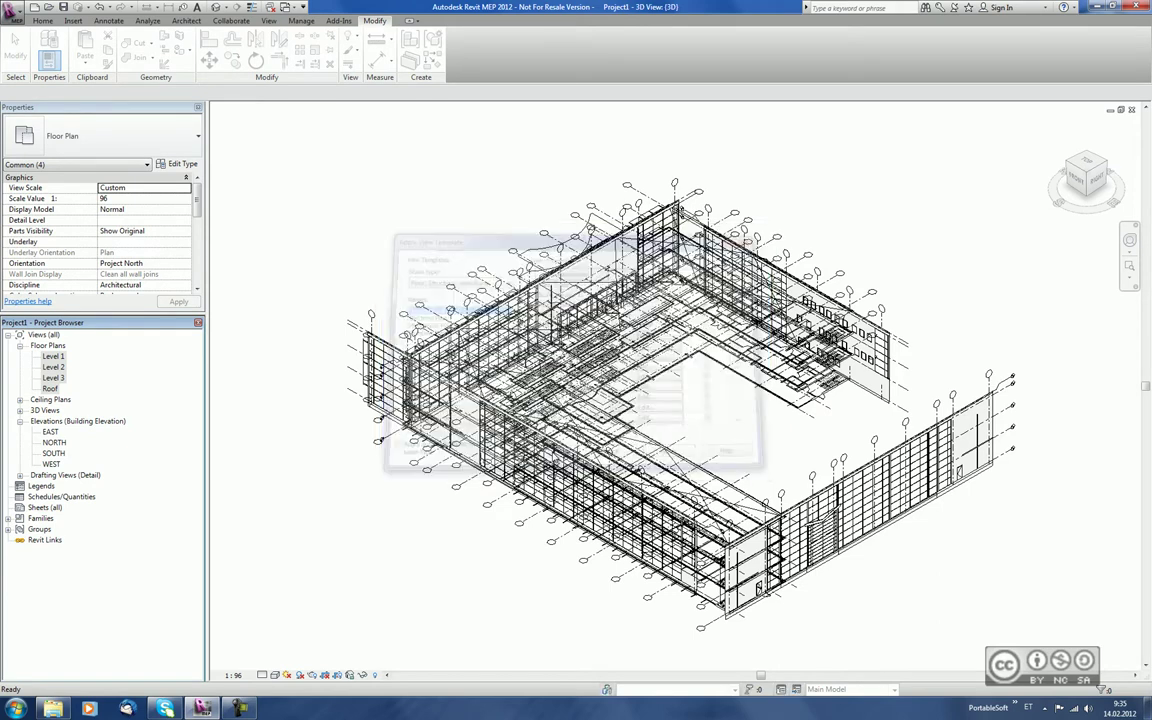
# Step: In the EAST elevation, hide ElevationNorth.dwg and the other elevation and floor plan DWGs
pyautogui.doubleClick(50, 434)
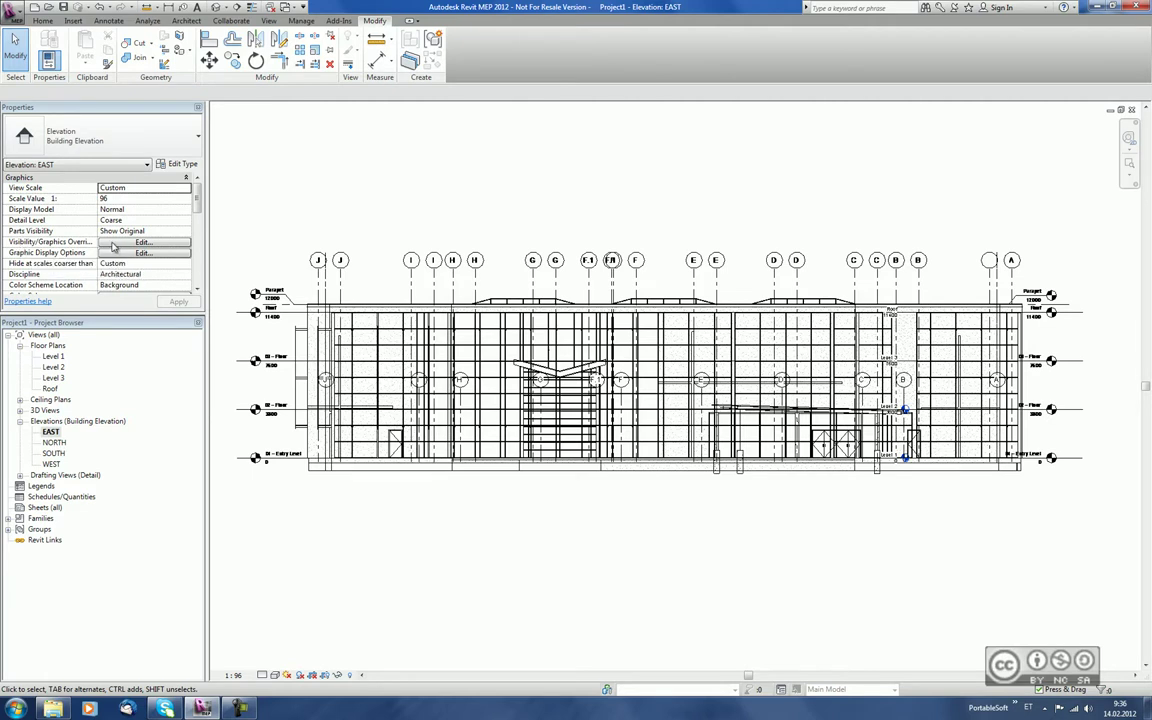
pyautogui.click(115, 246)
pyautogui.click(760, 245)
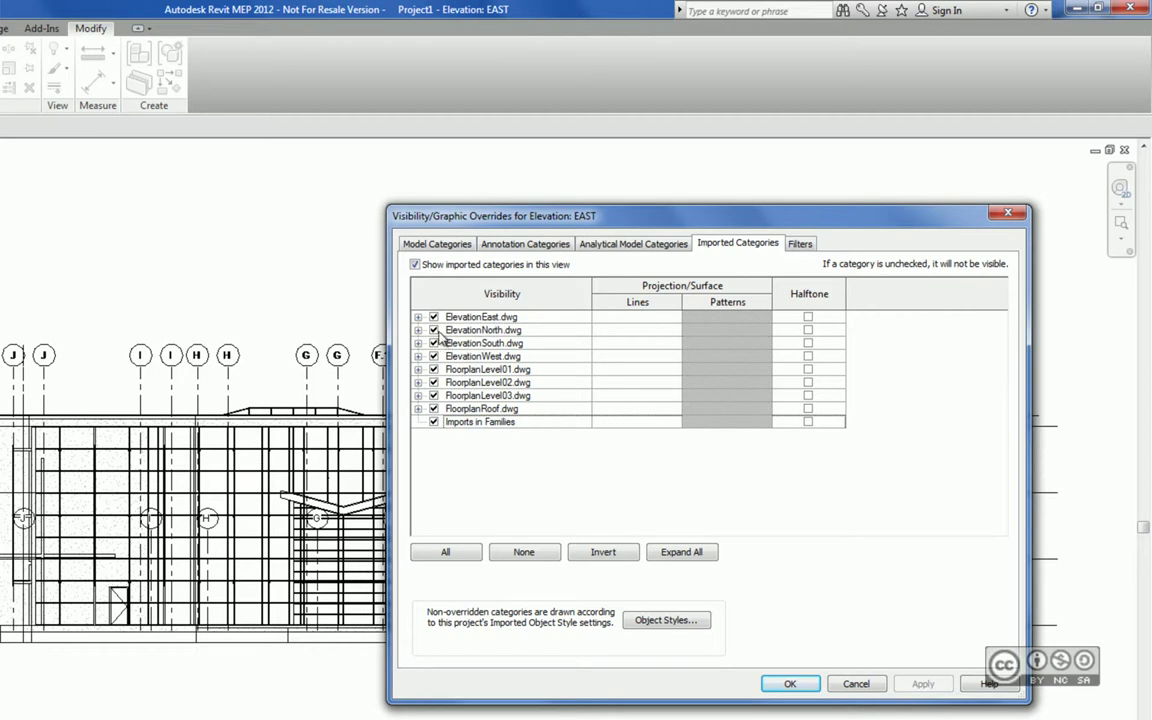
pyautogui.click(433, 330)
pyautogui.moveTo(433, 343); pyautogui.dragTo(433, 408)
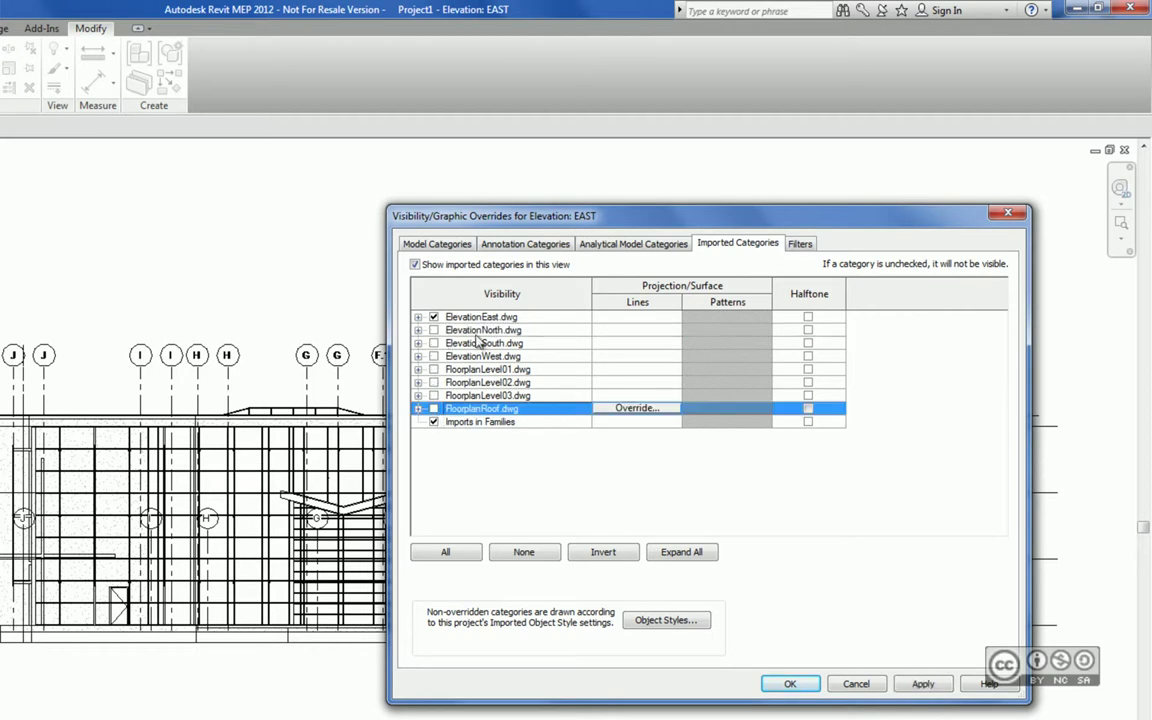
pyautogui.click(922, 683)
pyautogui.click(790, 683)
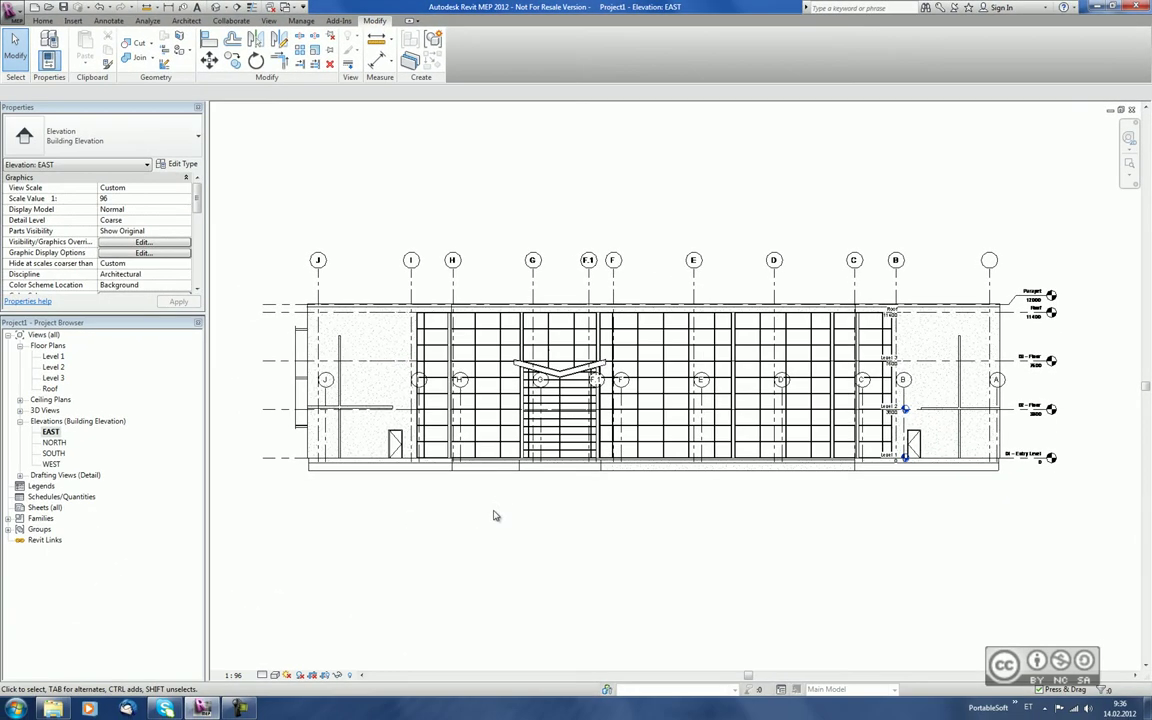
# Step: Adjust the NORTH elevation's imported DWG visibility, then view the WEST elevation
pyautogui.doubleClick(58, 442)
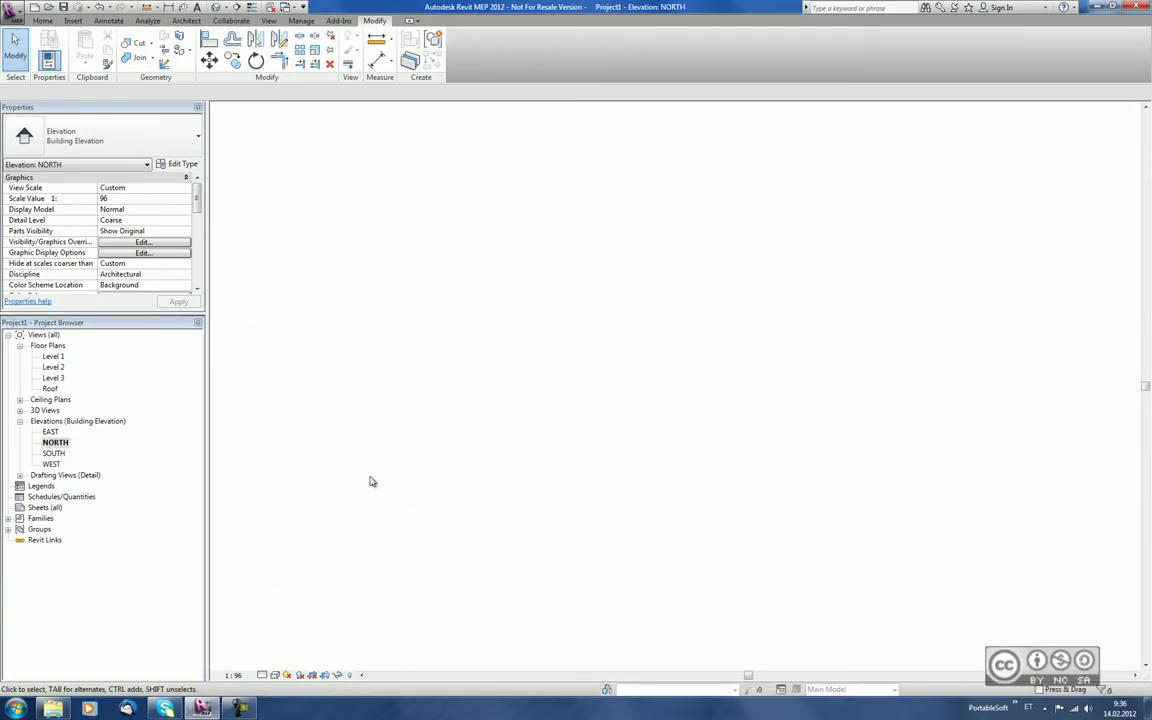
pyautogui.click(143, 242)
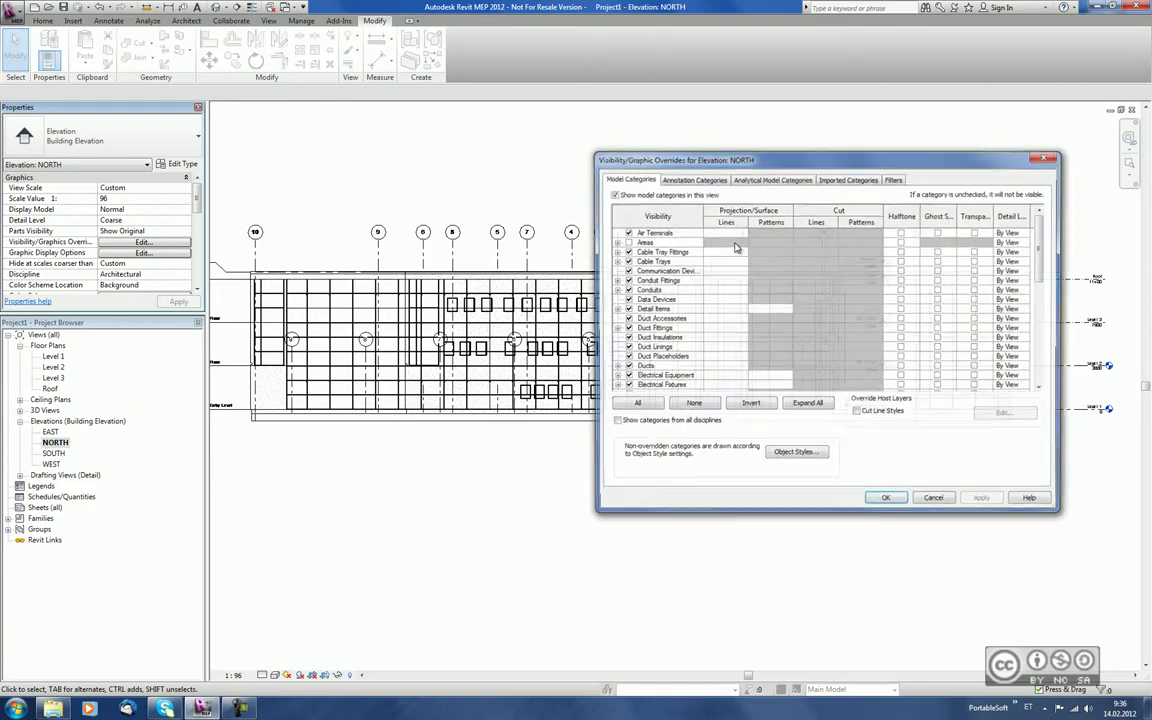
pyautogui.click(861, 180)
pyautogui.click(882, 501)
pyautogui.doubleClick(52, 464)
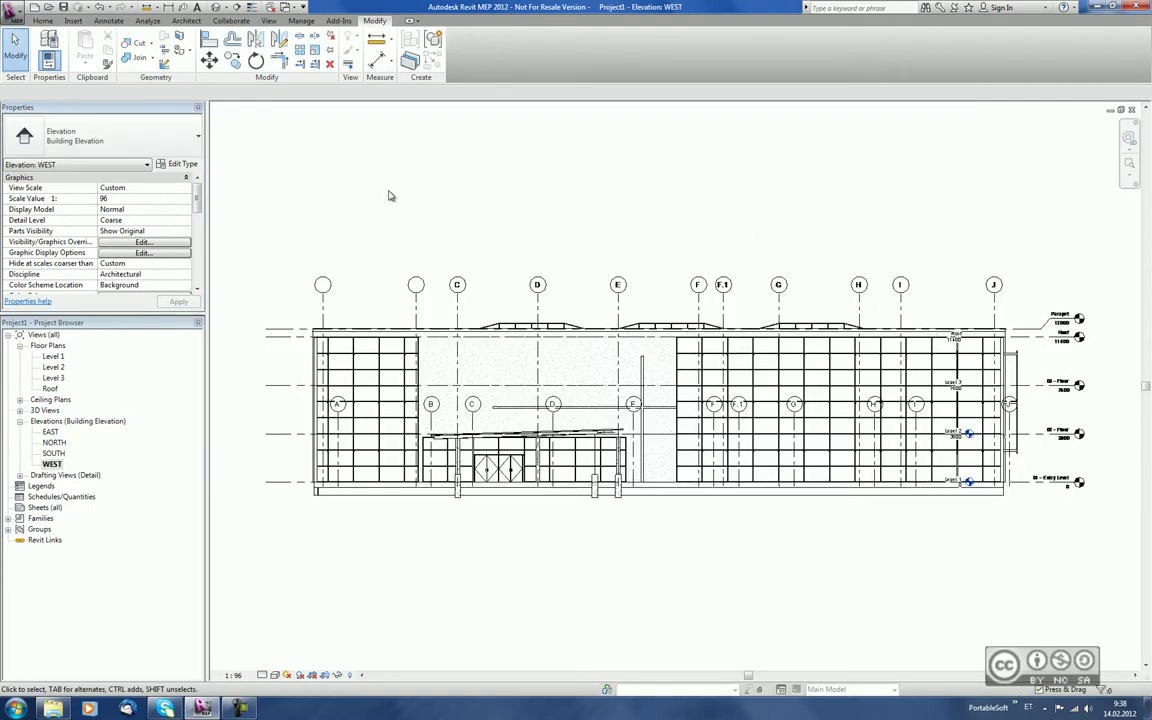
# Step: In the Level 1 plan, hide the four elevation DWGs plus FloorplanLevel02, FloorplanLevel03 and FloorplanRoof
pyautogui.doubleClick(53, 356)
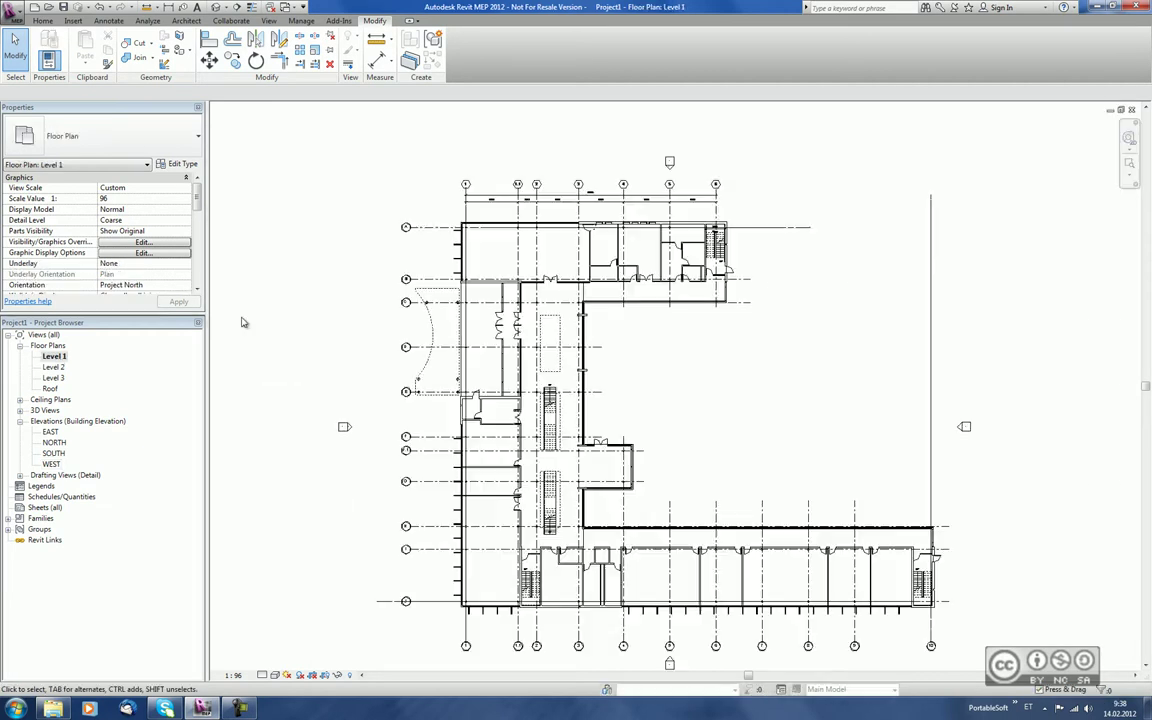
pyautogui.click(140, 242)
pyautogui.click(626, 232)
pyautogui.click(626, 242)
pyautogui.click(626, 251)
pyautogui.click(626, 261)
pyautogui.click(626, 280)
pyautogui.click(626, 289)
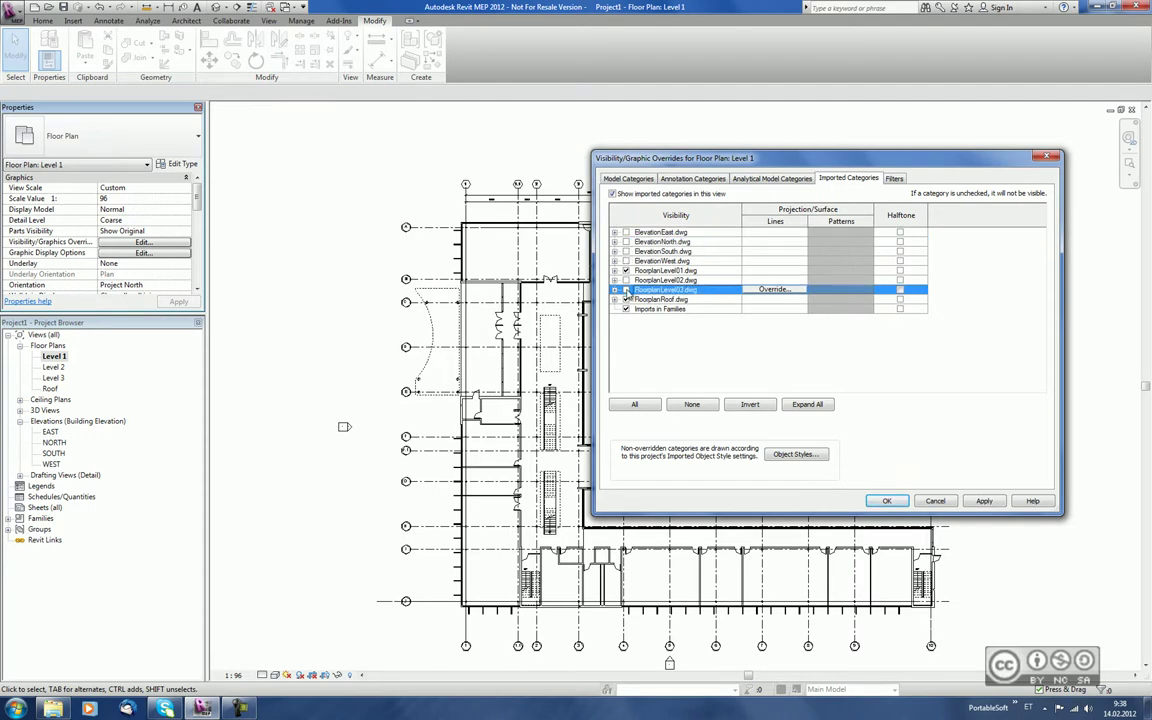
pyautogui.click(626, 299)
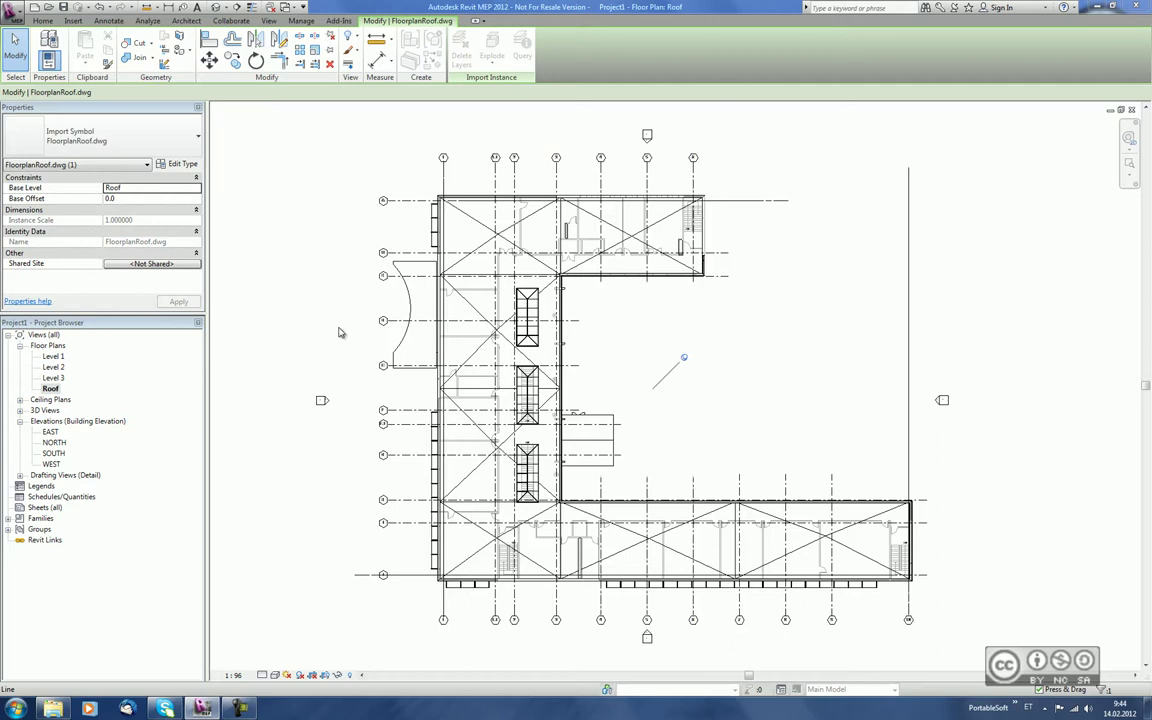
# Step: Bring up the SOUTH elevation with ElevationSouth.dwg, clearing the selection and zooming around
pyautogui.doubleClick(53, 454)
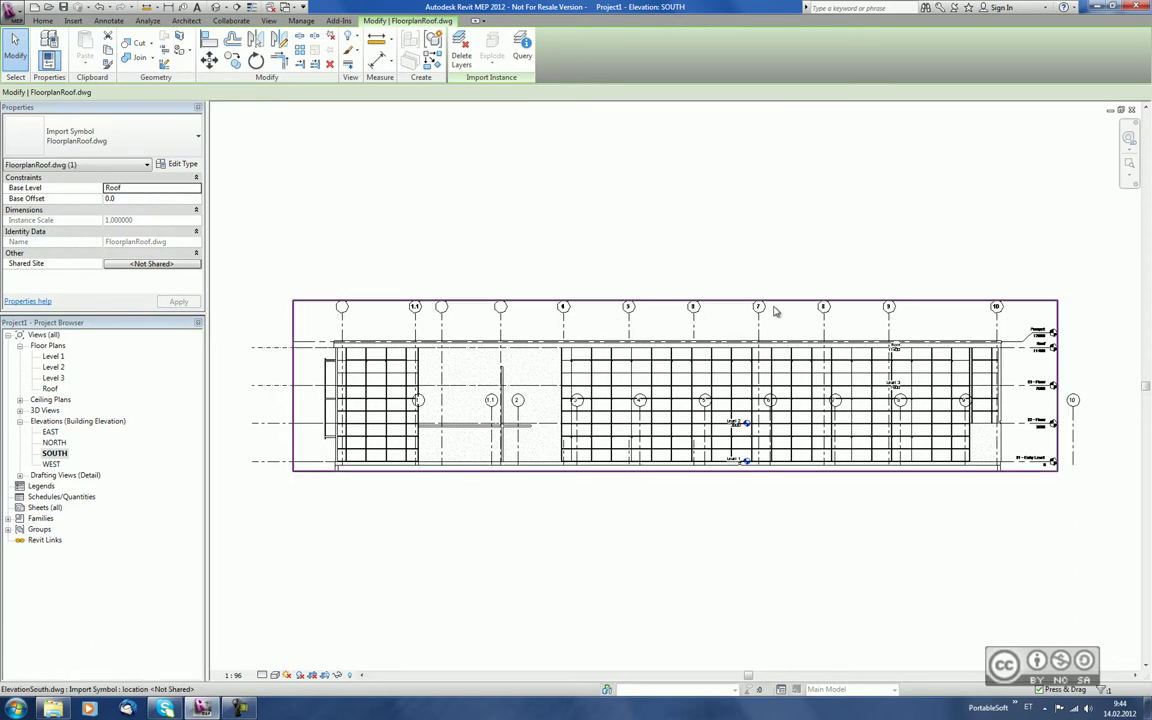
pyautogui.scroll(2, 810, 309)
pyautogui.press('Escape')
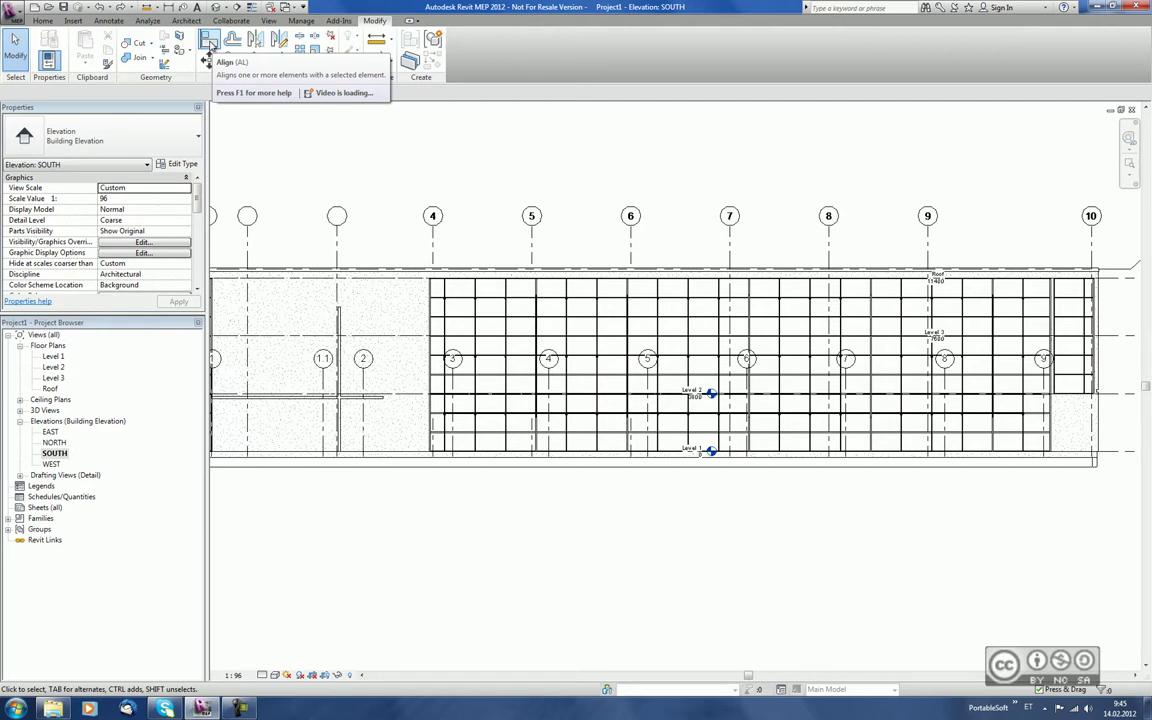
pyautogui.scroll(-2, 742, 268)
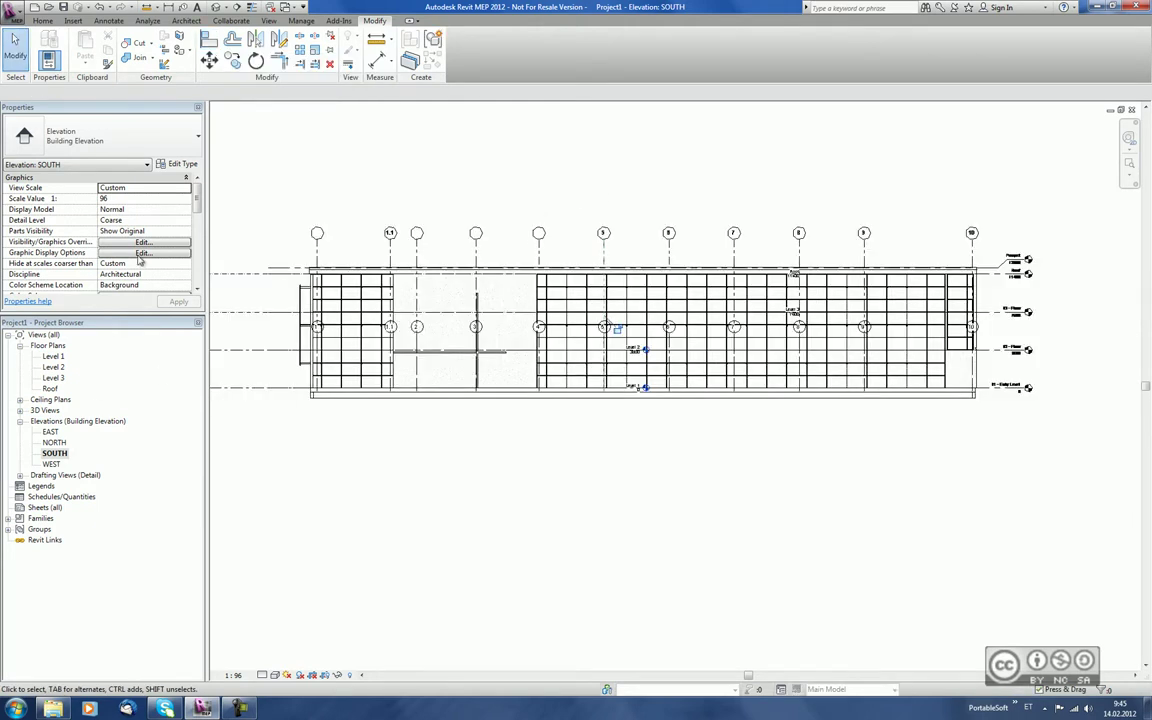
# Step: Turn off the A-FLORLEM and S-GRIDIDM layers of ElevationSouth.dwg in the South elevation
pyautogui.click(143, 242)
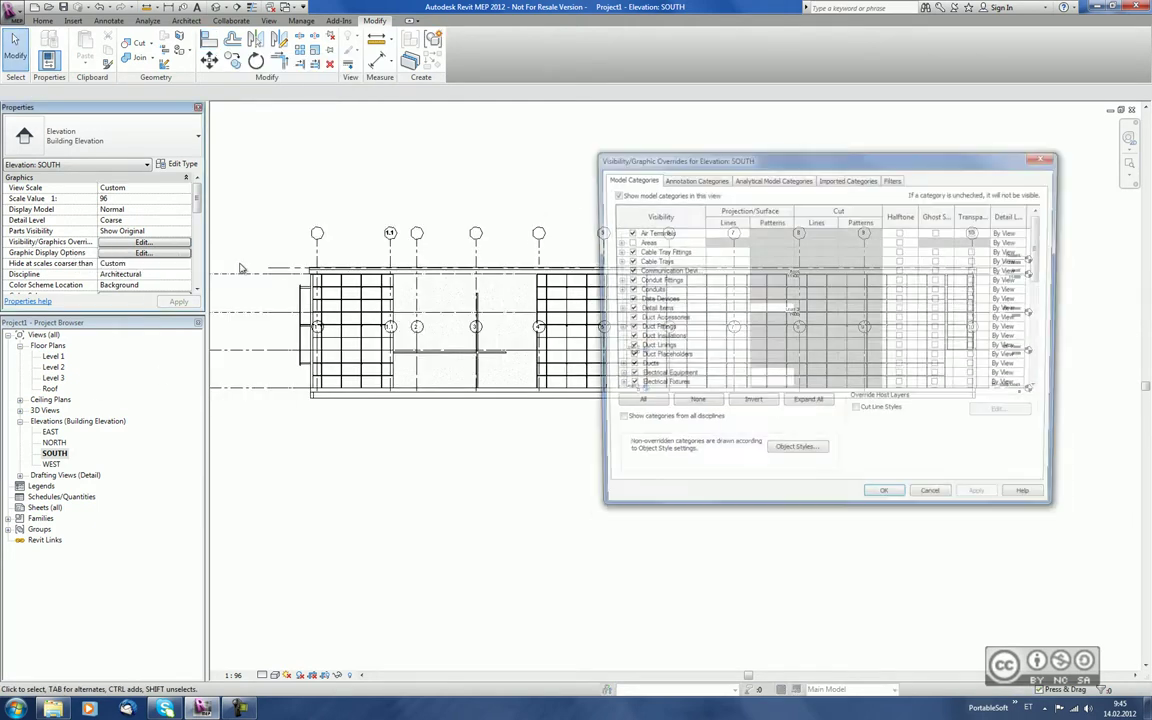
pyautogui.click(848, 178)
pyautogui.click(614, 251)
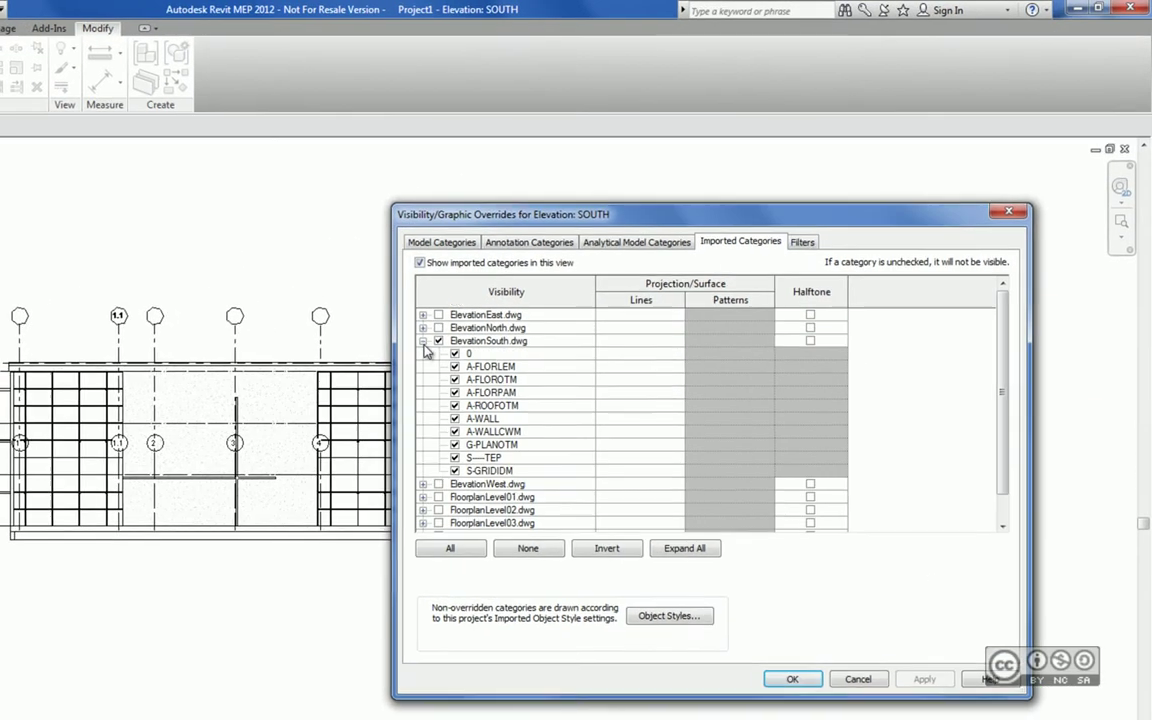
pyautogui.click(517, 369)
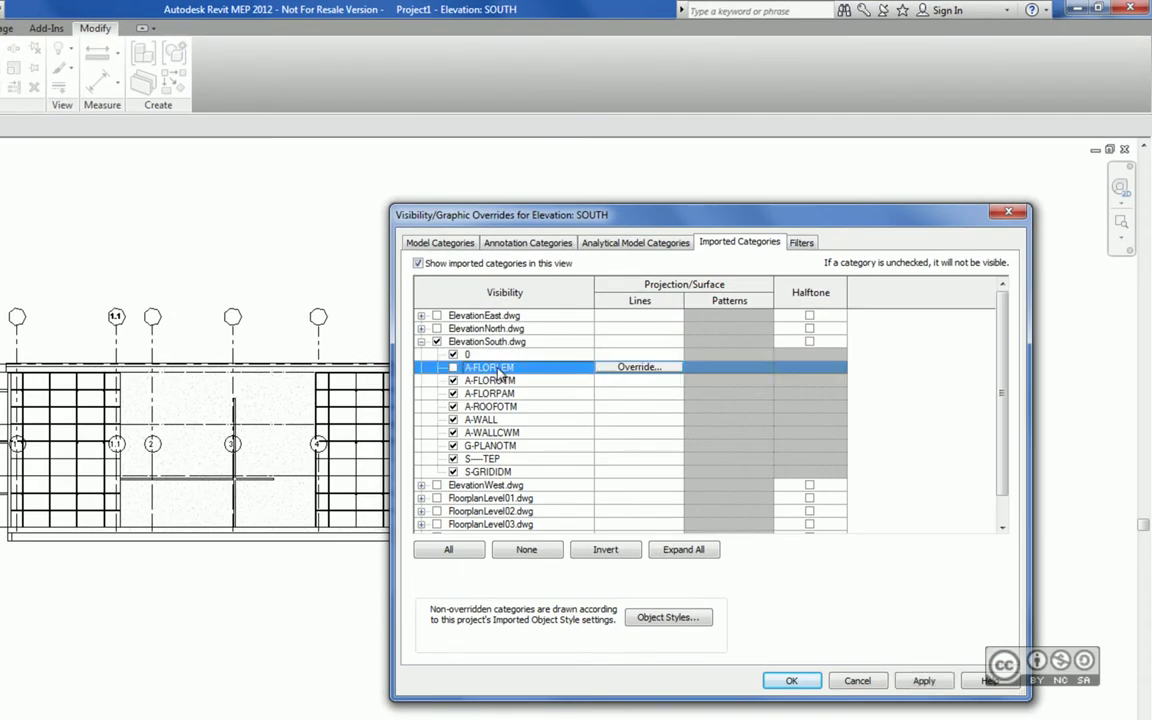
pyautogui.click(485, 472)
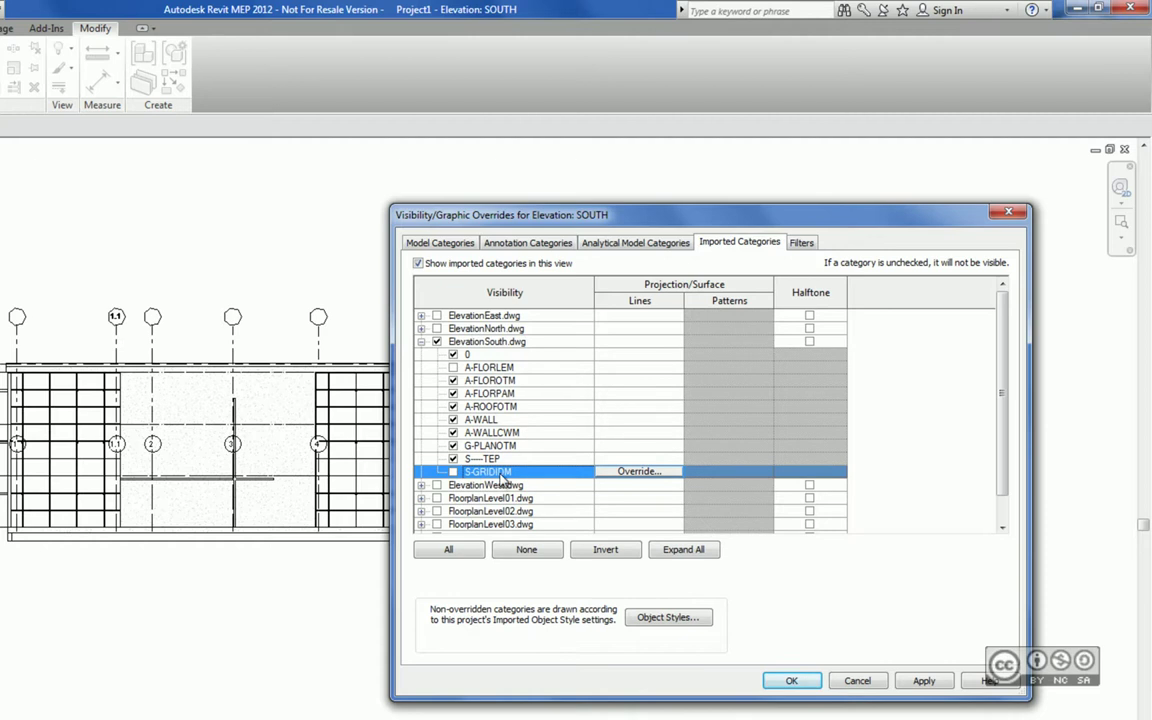
pyautogui.click(916, 683)
pyautogui.press('Return')
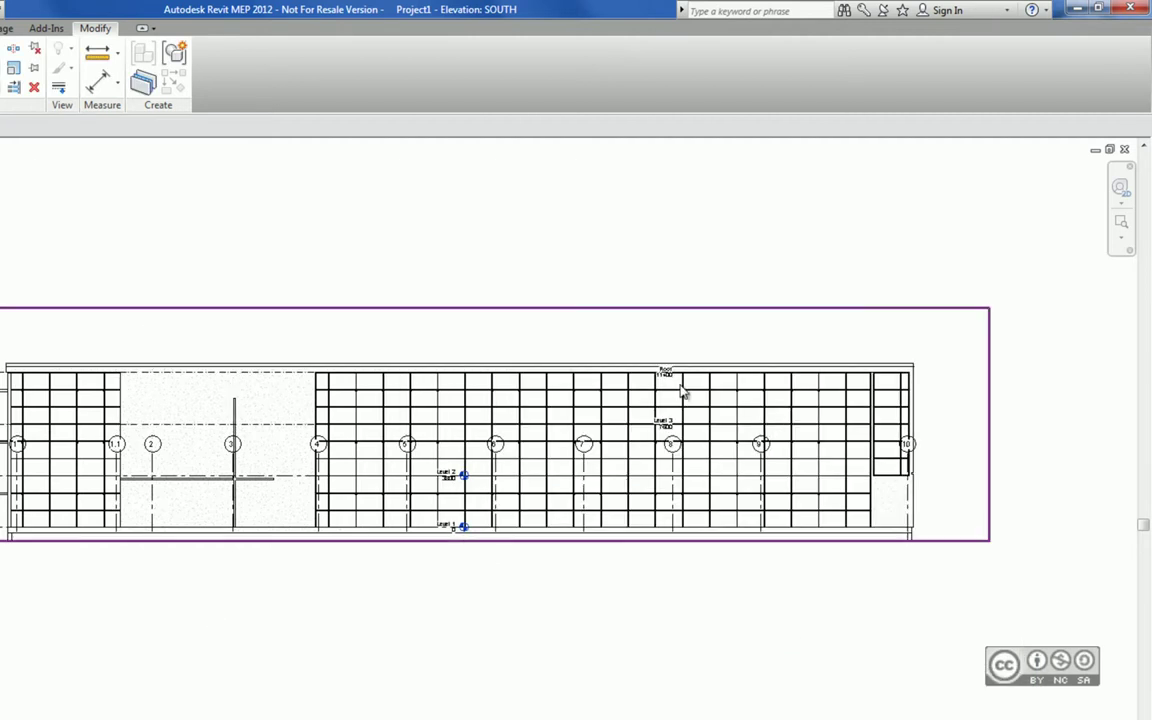
# Step: Select and then deselect grid line 2 in the elevation
pyautogui.click(152, 447)
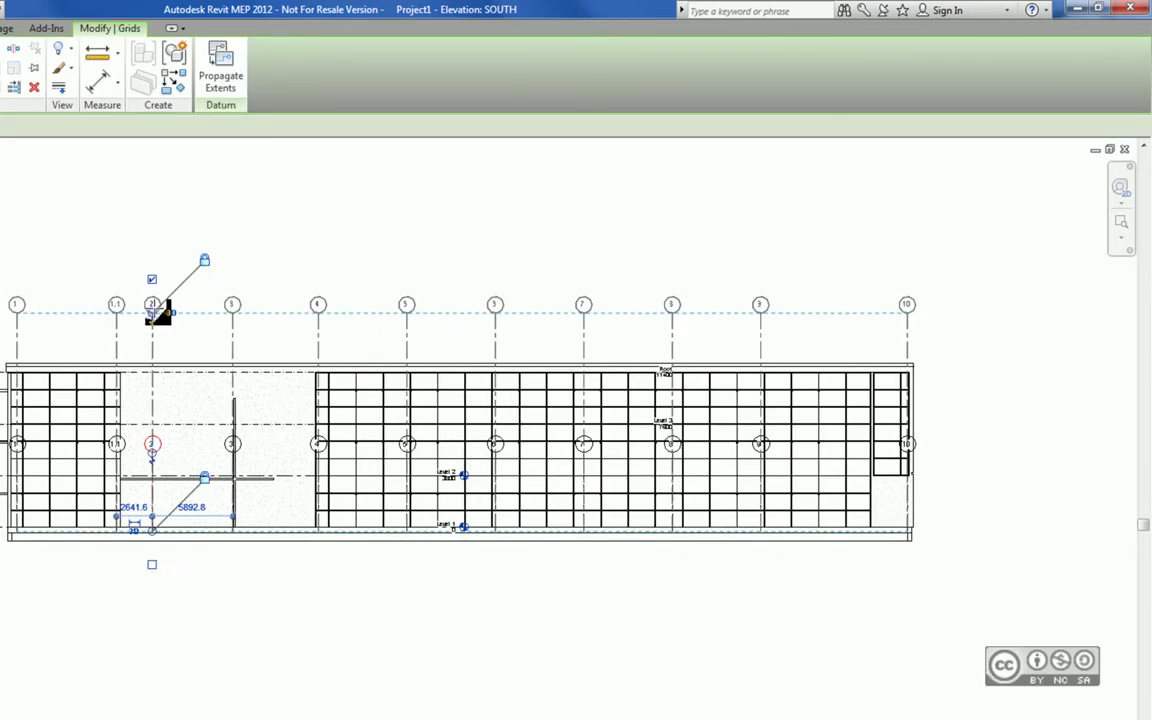
pyautogui.click(301, 213)
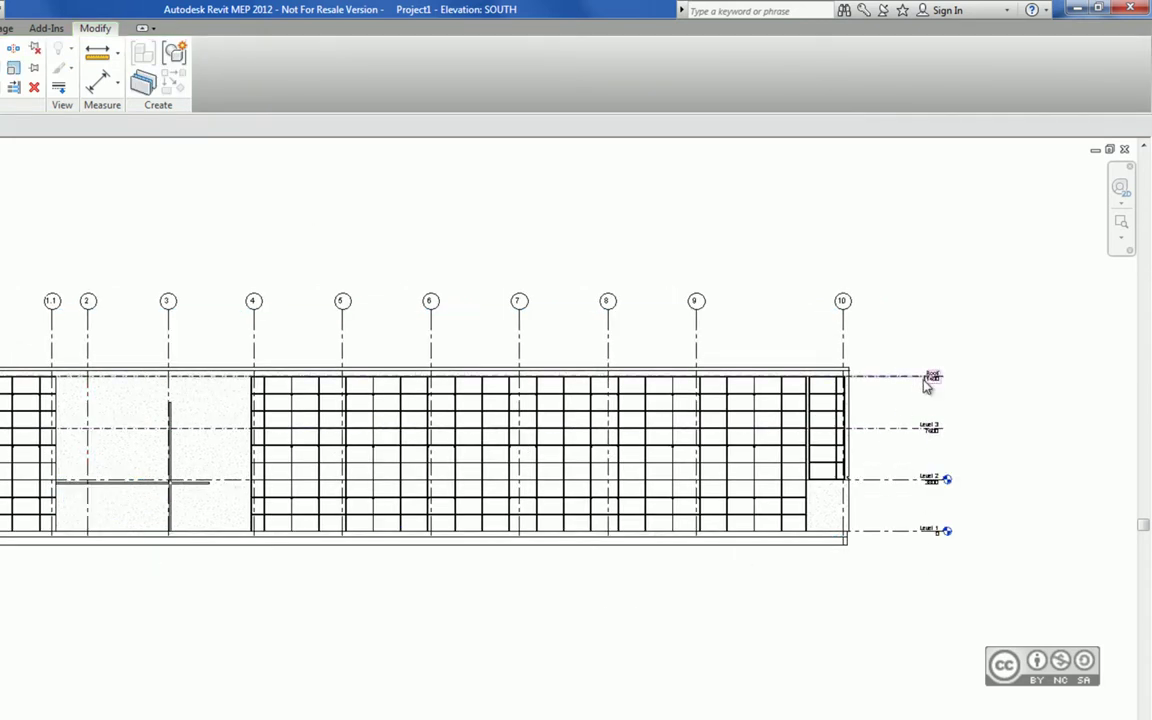
pyautogui.scroll(-1, 97, 227)
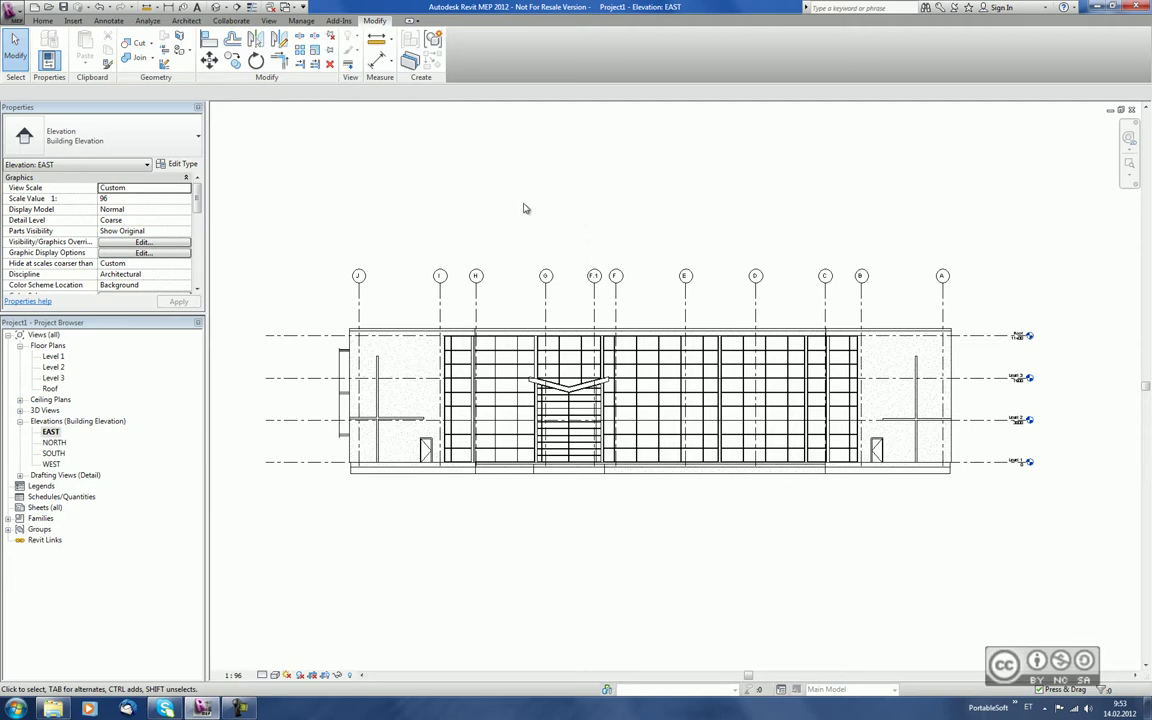
# Step: Switch to the Level 1 plan, zoom in, and bring up its Visibility/Graphics Overrides
pyautogui.doubleClick(55, 357)
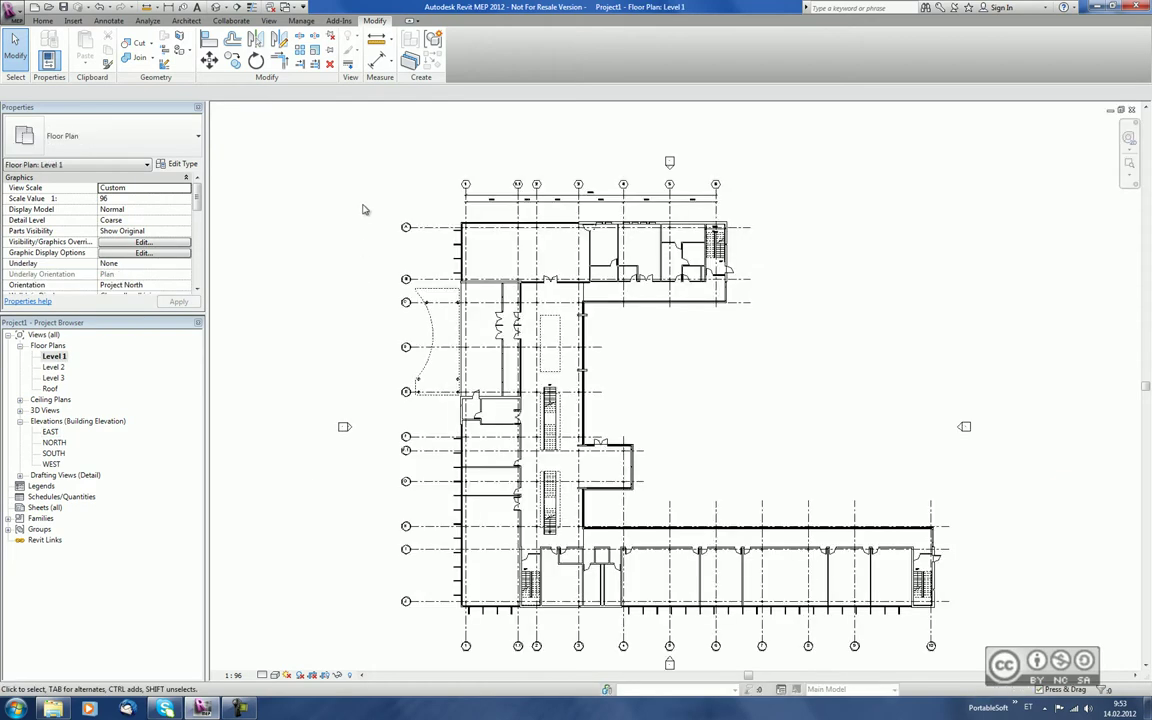
pyautogui.scroll(5, 400, 245)
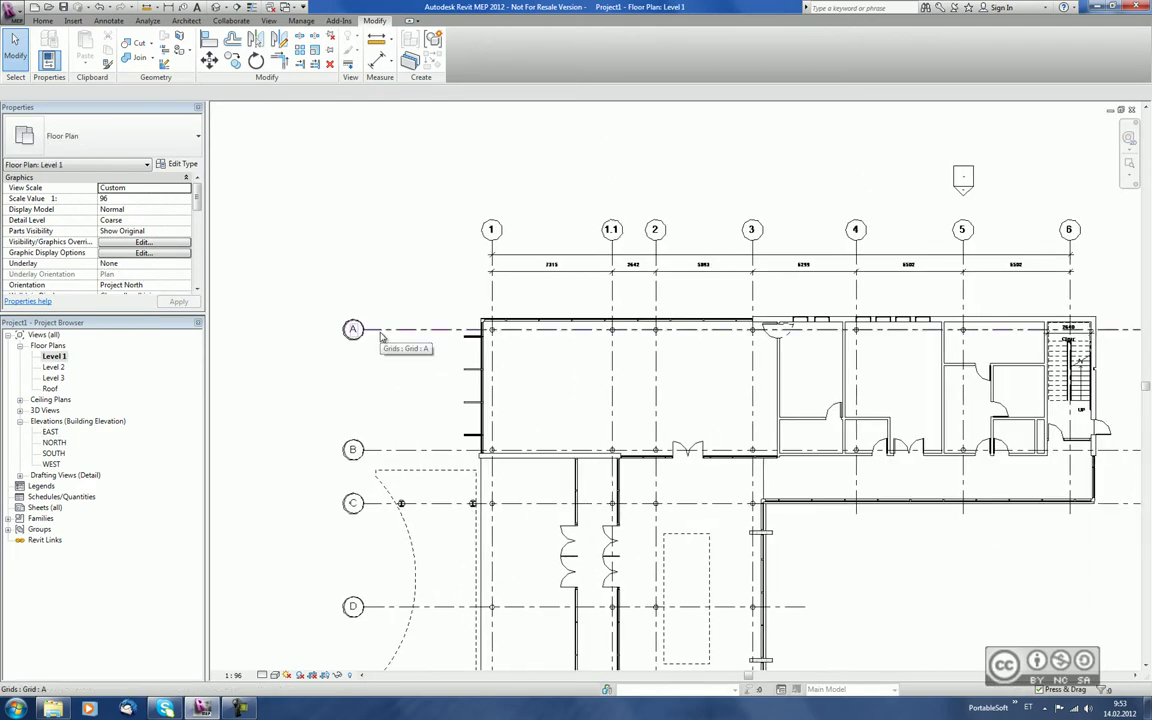
pyautogui.scroll(1, 380, 335)
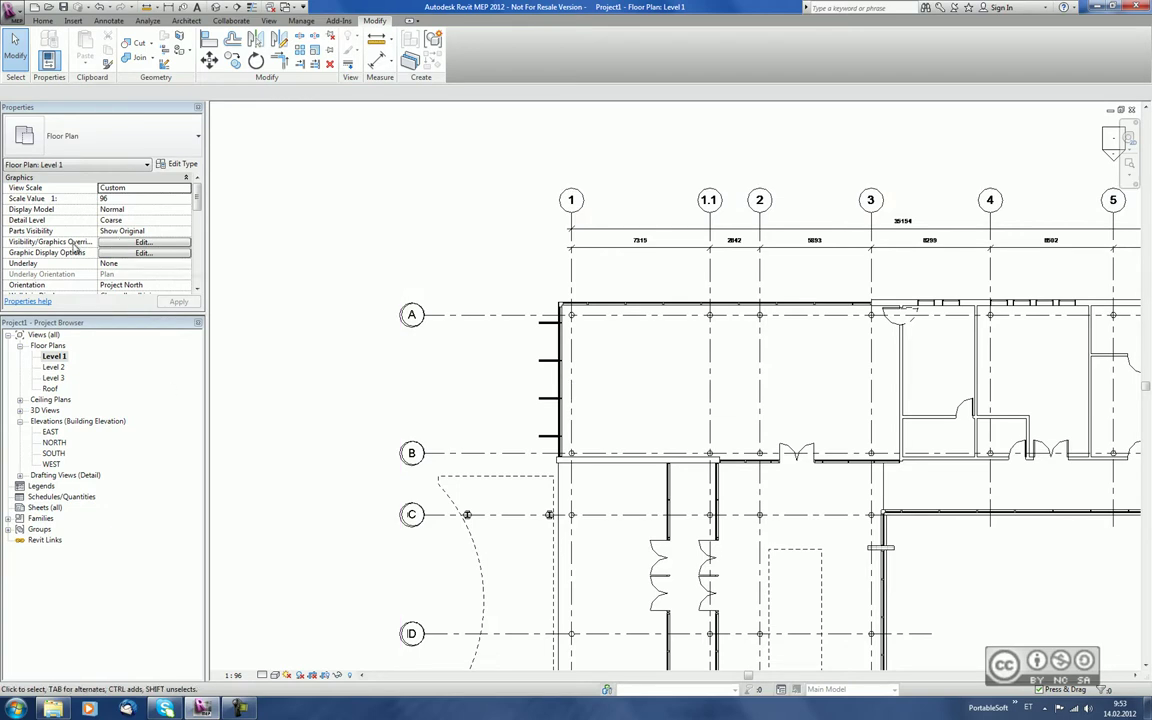
pyautogui.click(143, 242)
# Step: Expand FloorplanLevel01.dwg under Imported Categories, scroll its layer list, and close unchanged
pyautogui.click(838, 178)
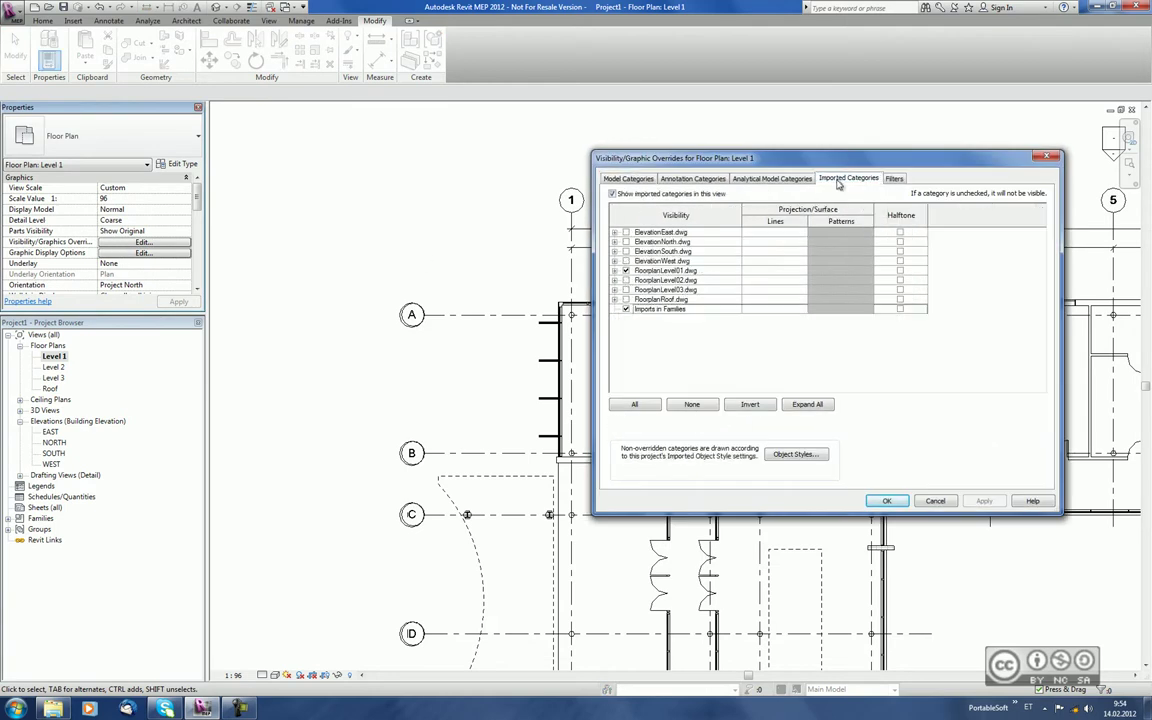
pyautogui.click(614, 270)
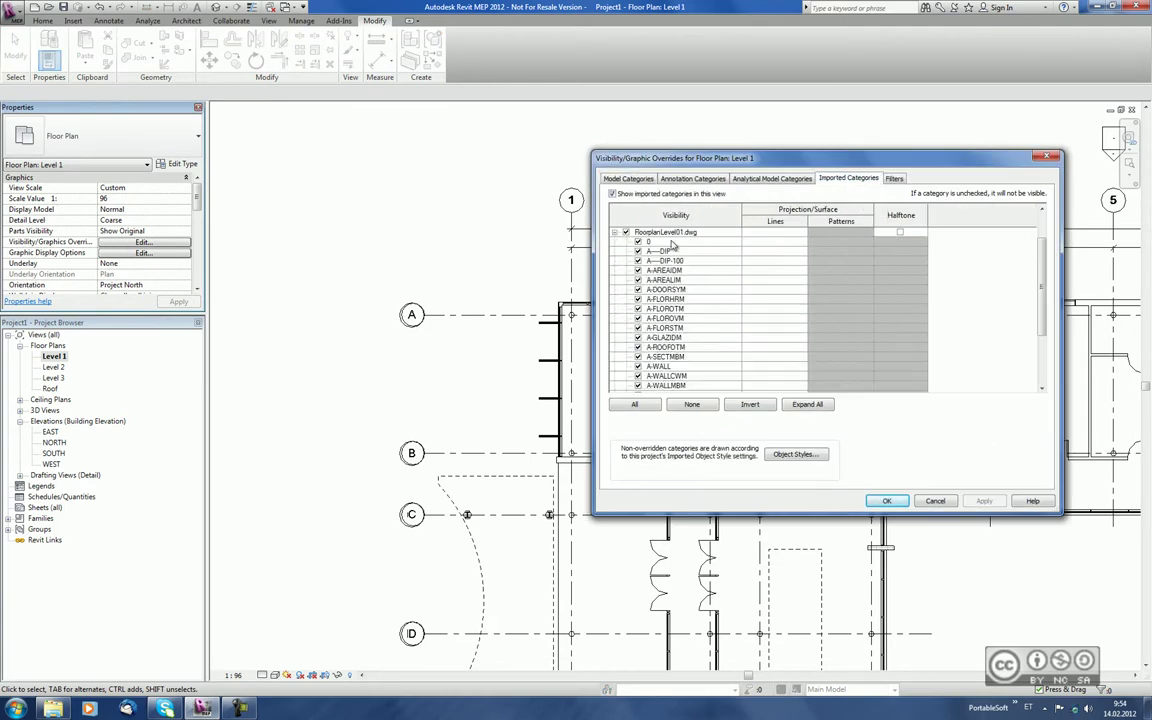
pyautogui.moveTo(1041, 288); pyautogui.dragTo(1030, 344)
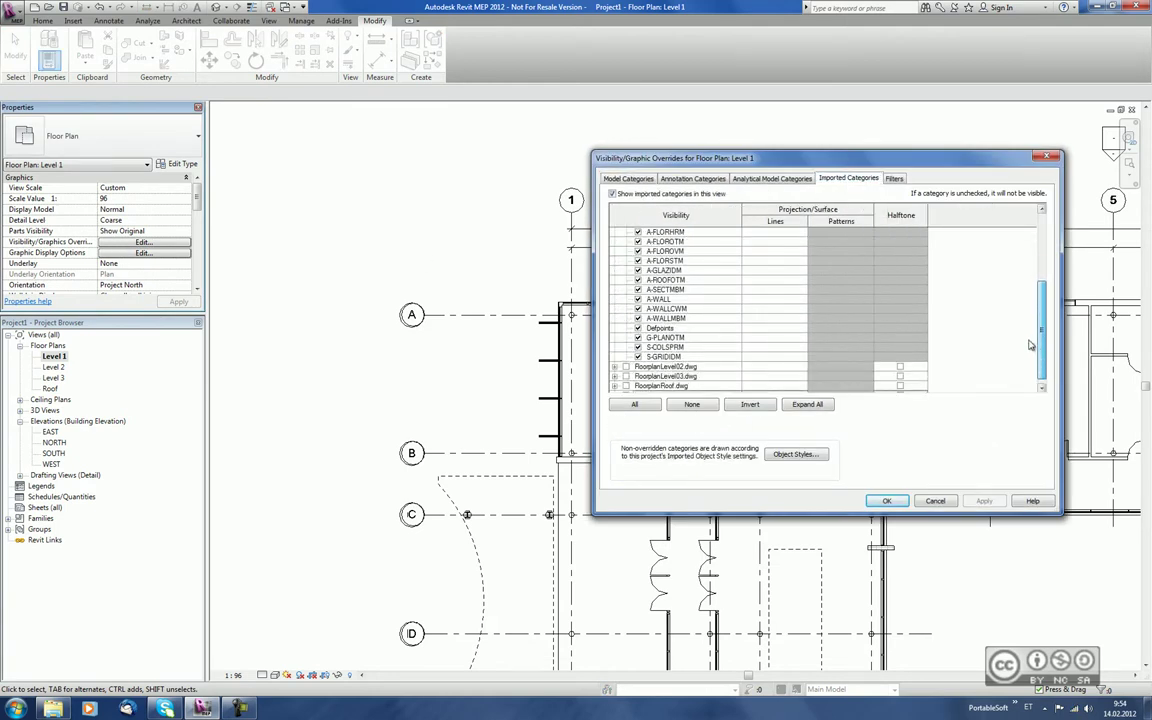
pyautogui.scroll(3, 690, 330)
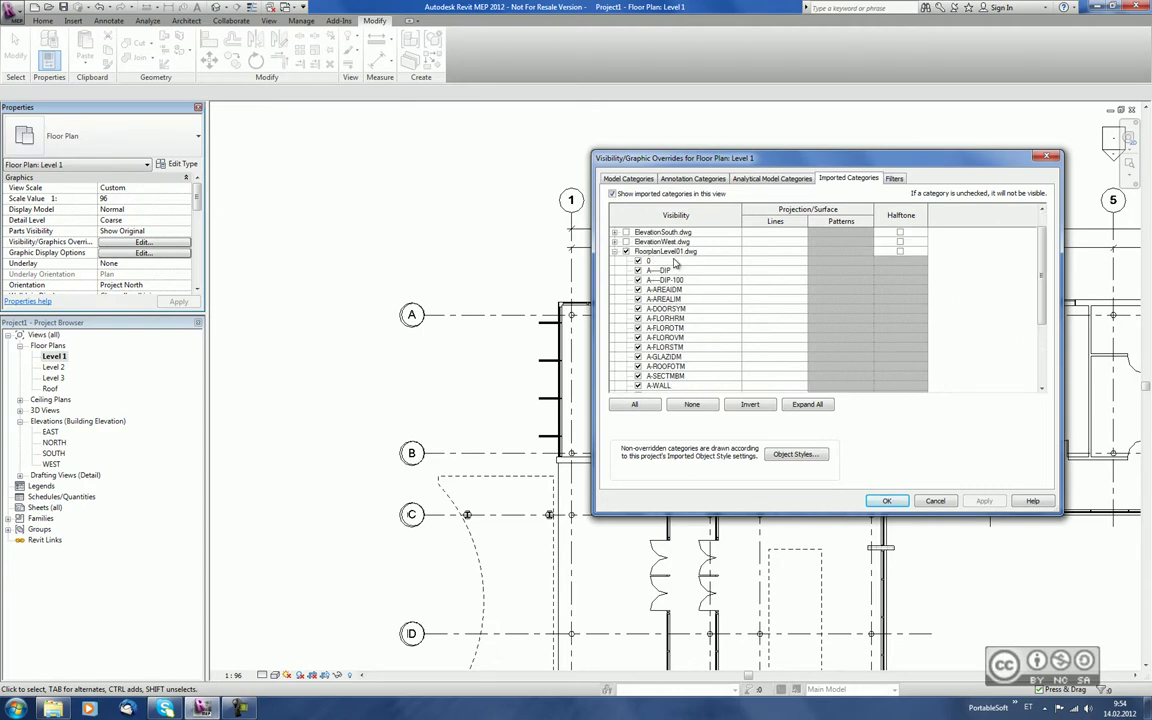
pyautogui.click(932, 501)
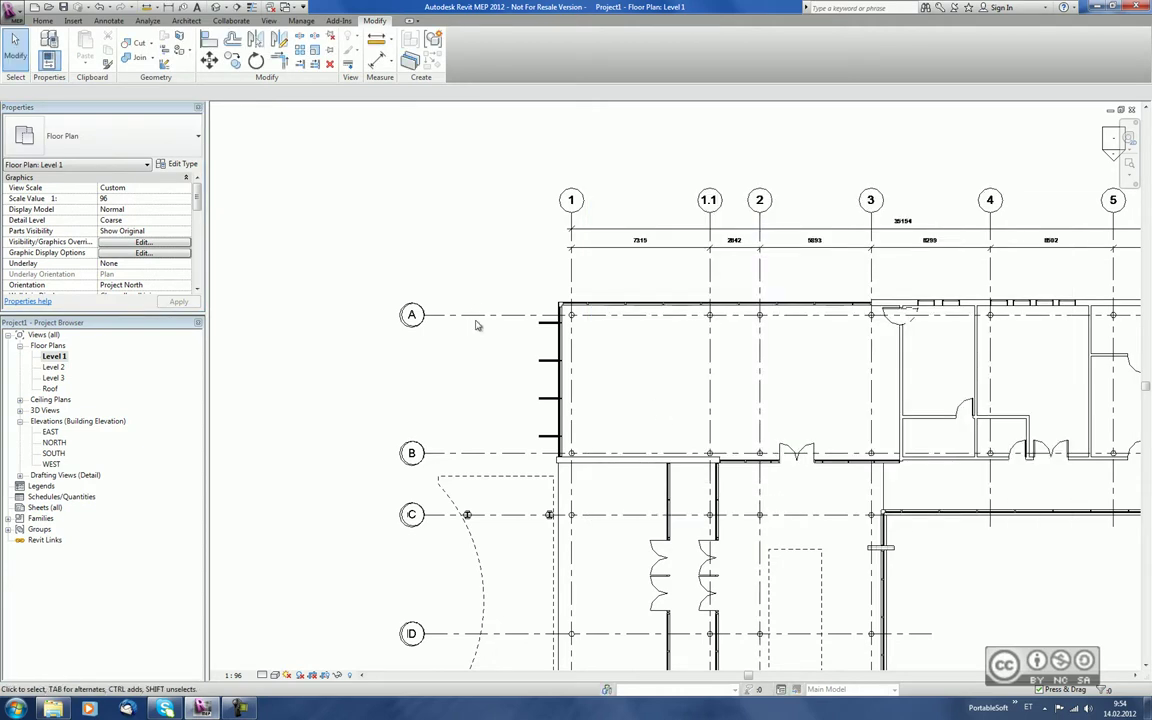
# Step: Query the imported floor plan to confirm grid line A is on layer S-GRIDIDM
pyautogui.click(558, 413)
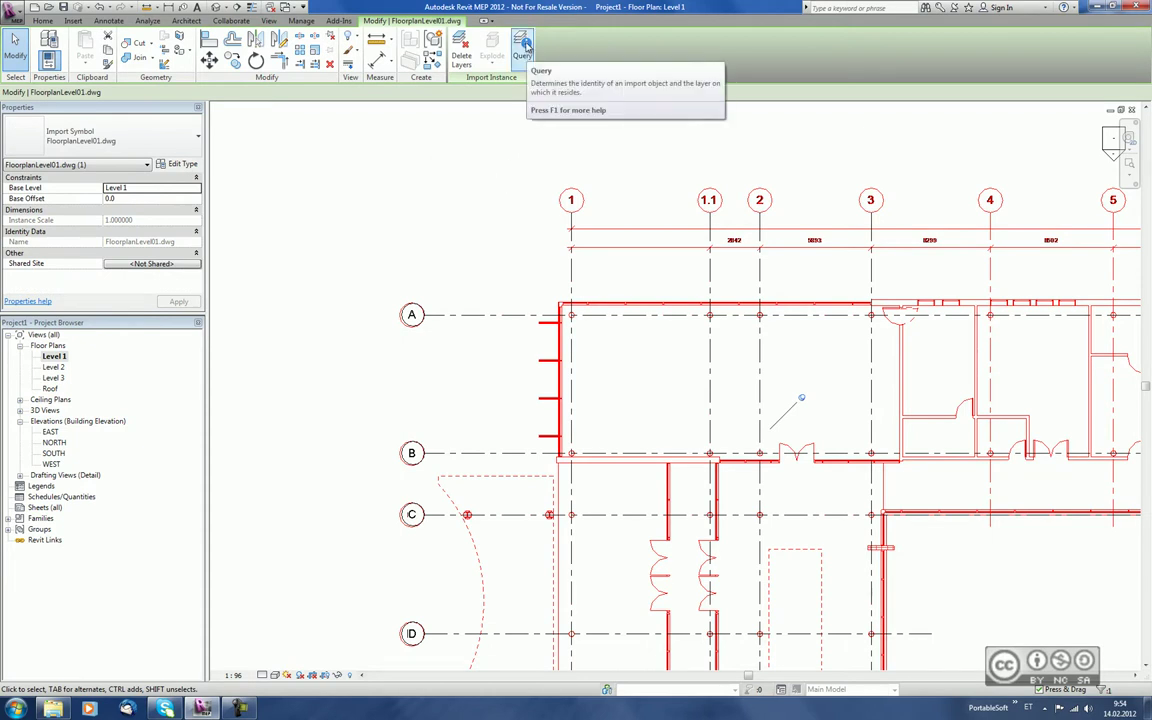
pyautogui.click(524, 52)
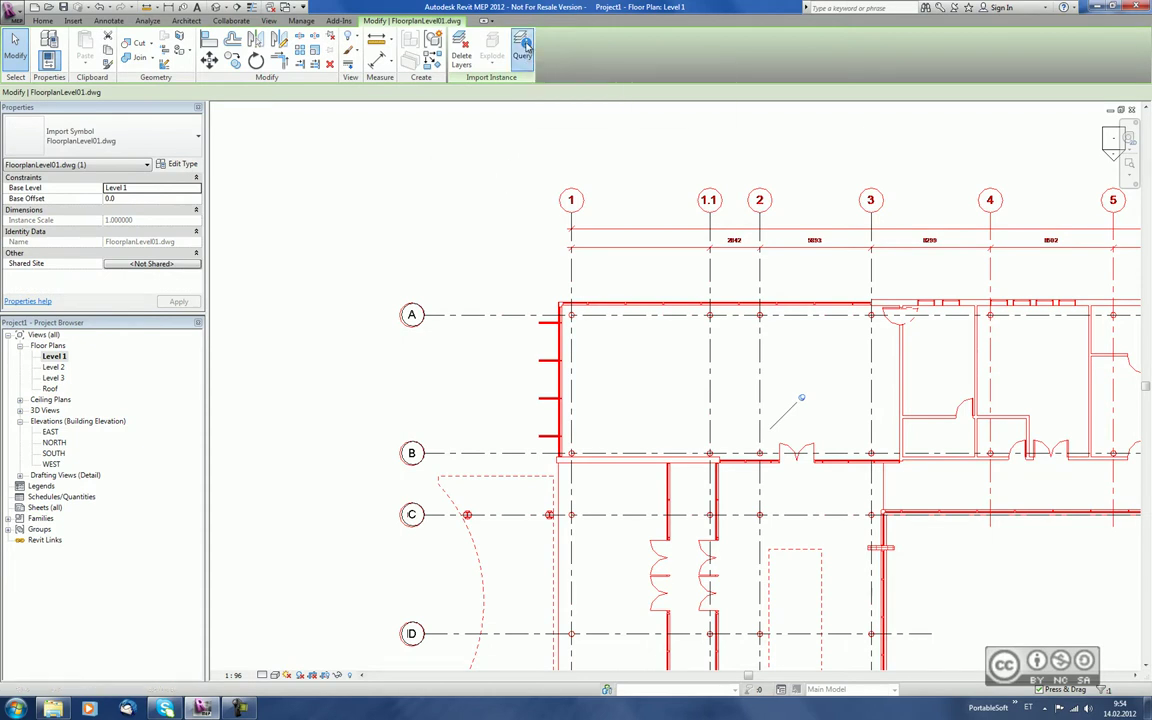
pyautogui.click(444, 317)
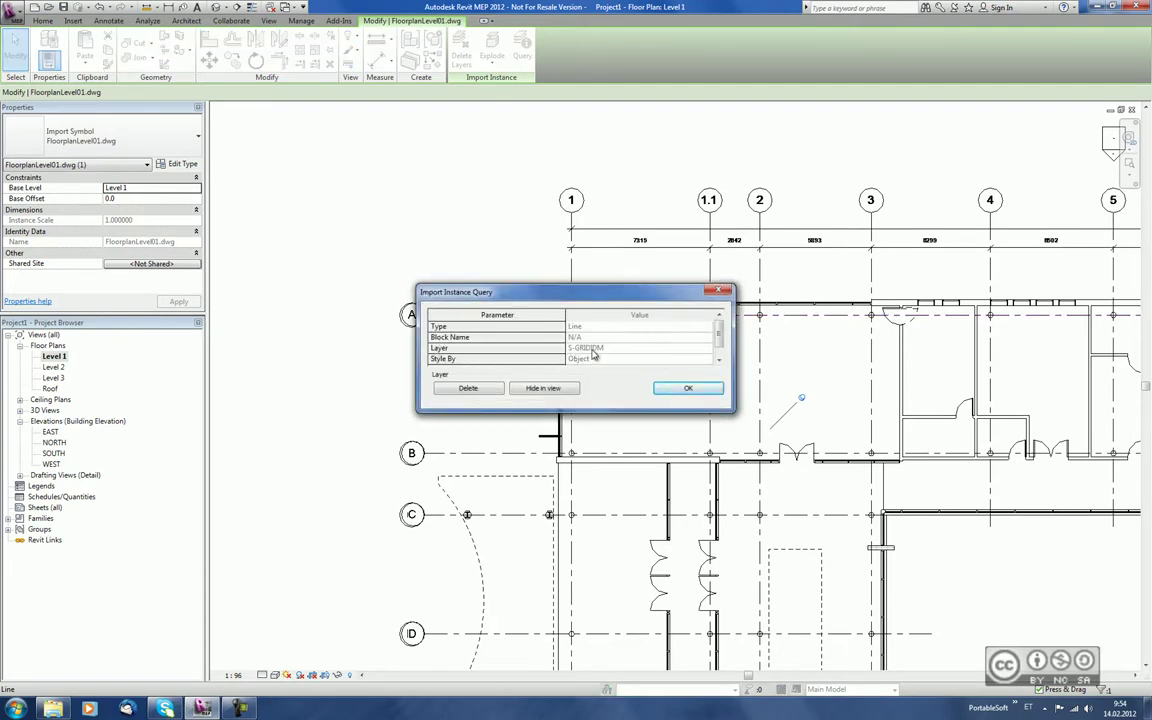
pyautogui.click(686, 388)
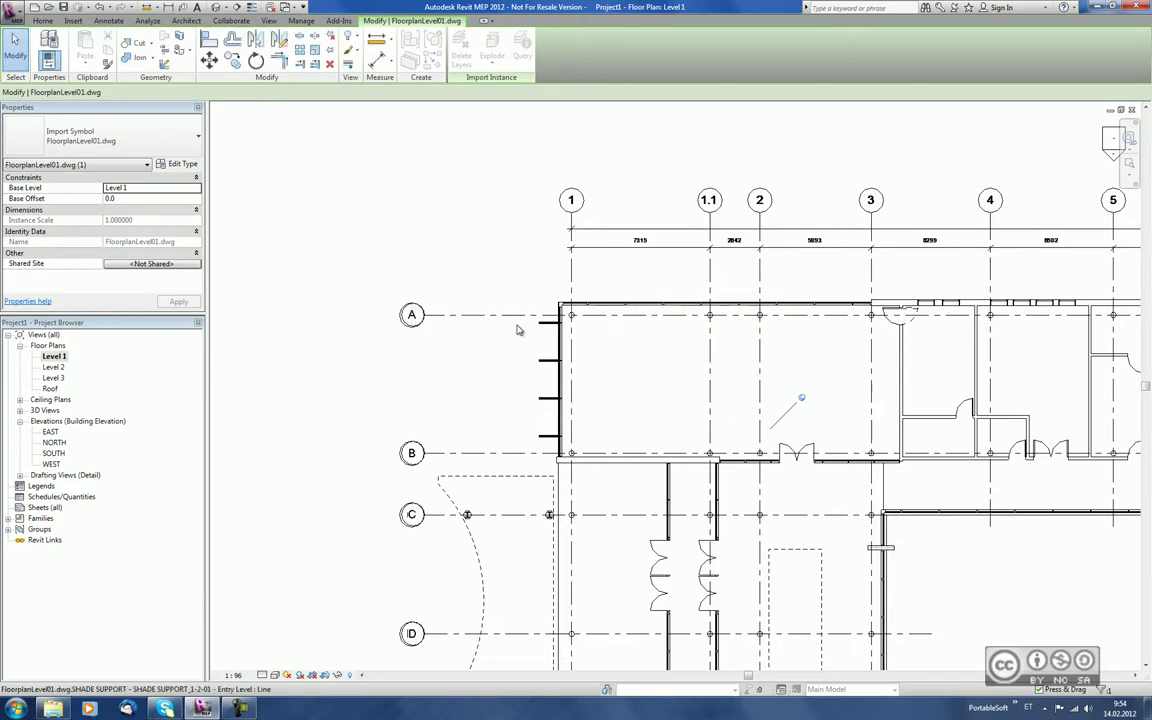
# Step: Uncheck S-GRIDIDM under FloorplanLevel01.dwg so only the project grids show in Level 1
pyautogui.rightClick(52, 357)
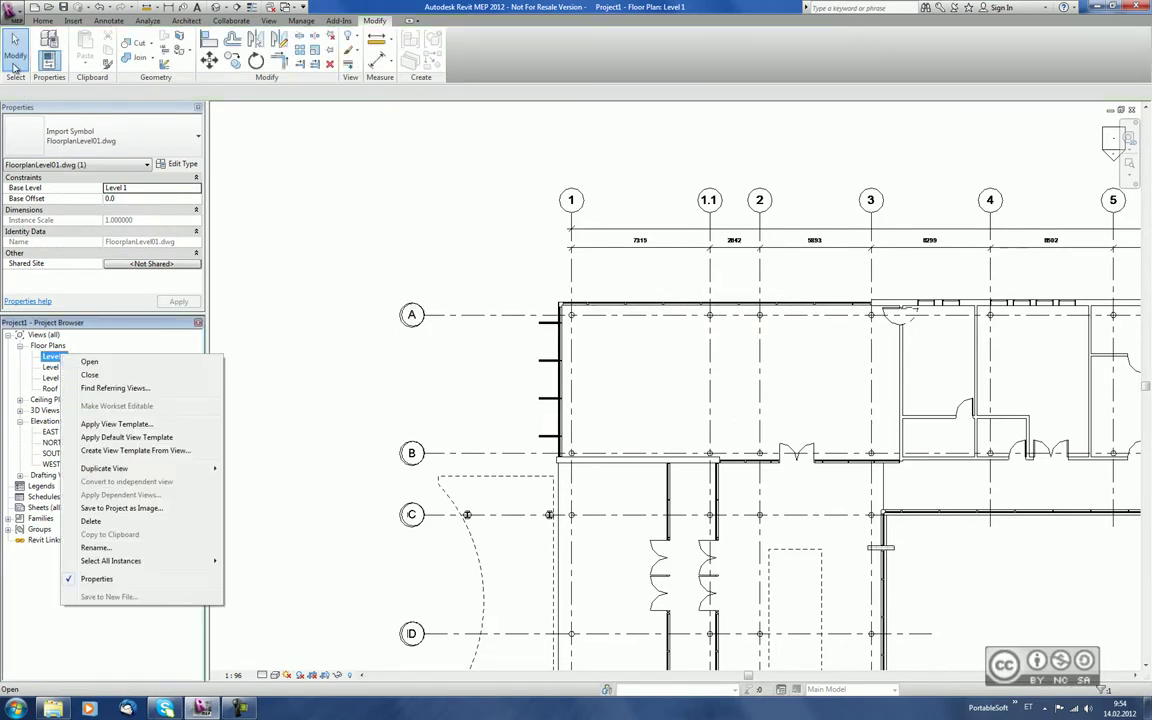
pyautogui.press('Escape')
pyautogui.press('Escape')
pyautogui.click(145, 243)
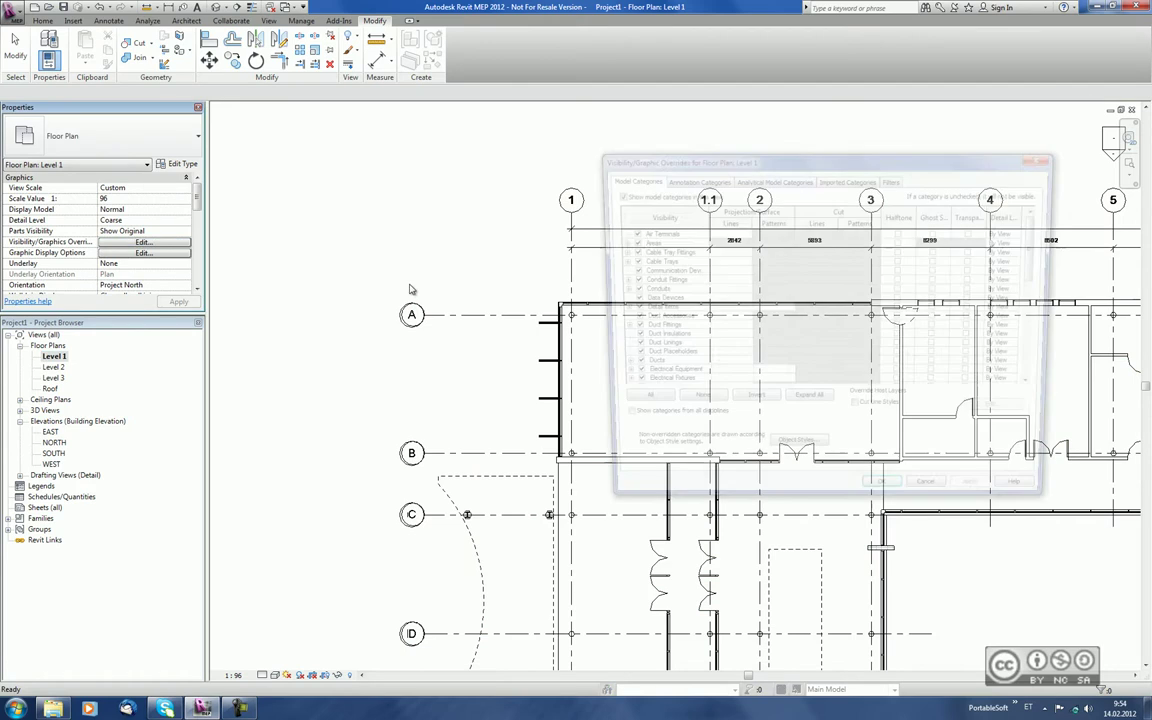
pyautogui.click(848, 178)
pyautogui.click(615, 271)
pyautogui.scroll(-5, 680, 320)
pyautogui.click(638, 376)
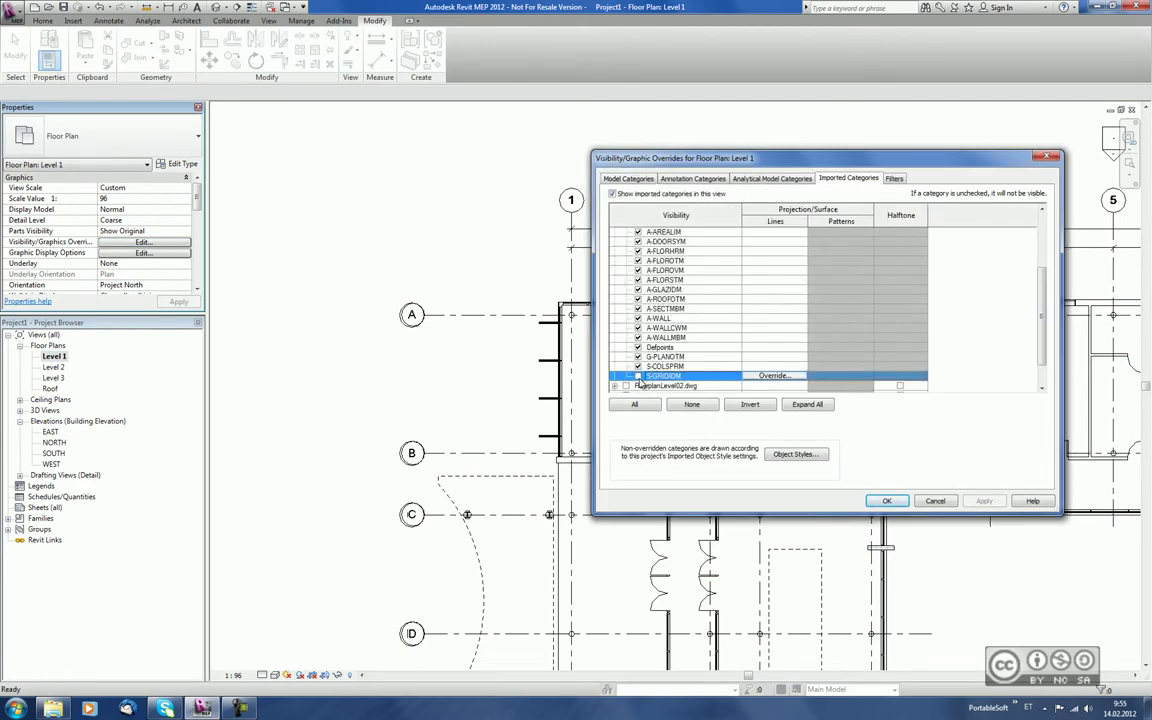
pyautogui.click(983, 501)
pyautogui.click(886, 501)
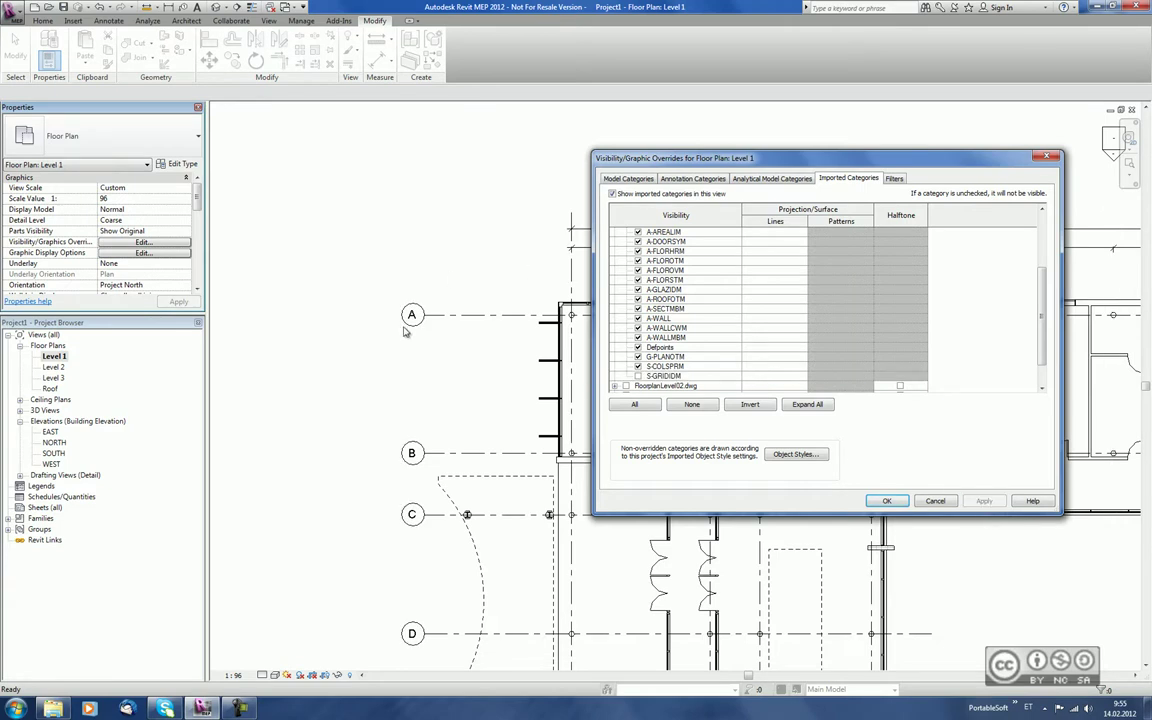
pyautogui.scroll(-2, 533, 341)
pyautogui.press('z')
pyautogui.press('f')
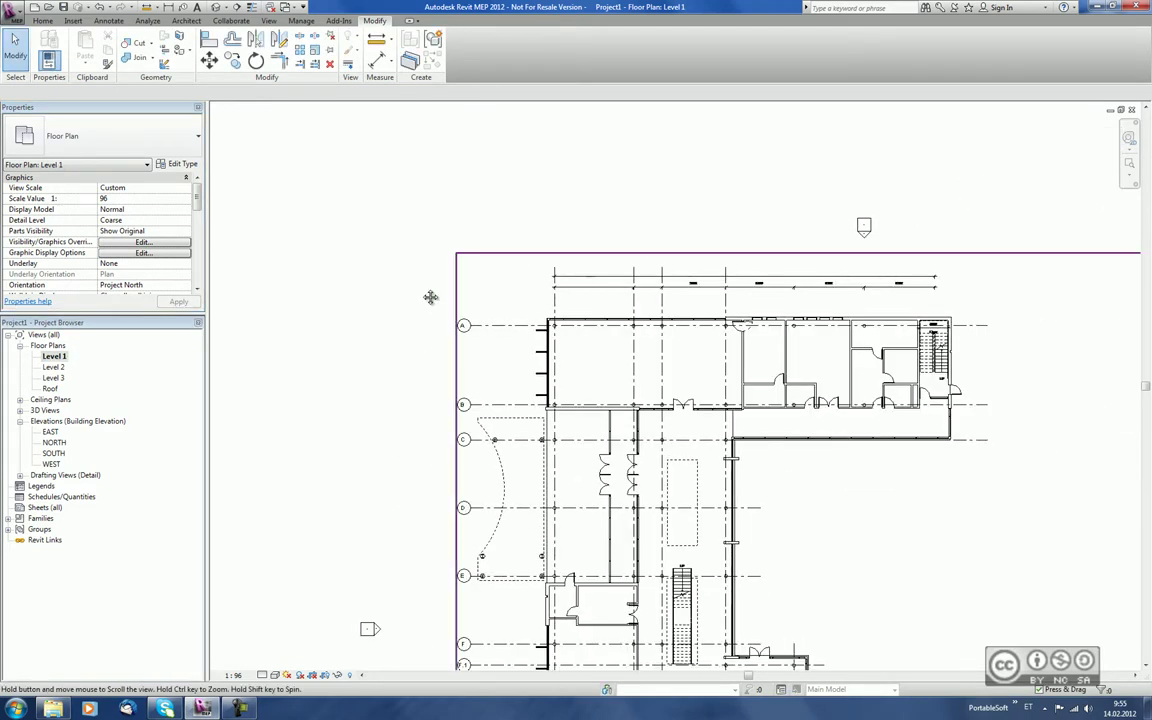
pyautogui.click(222, 8)
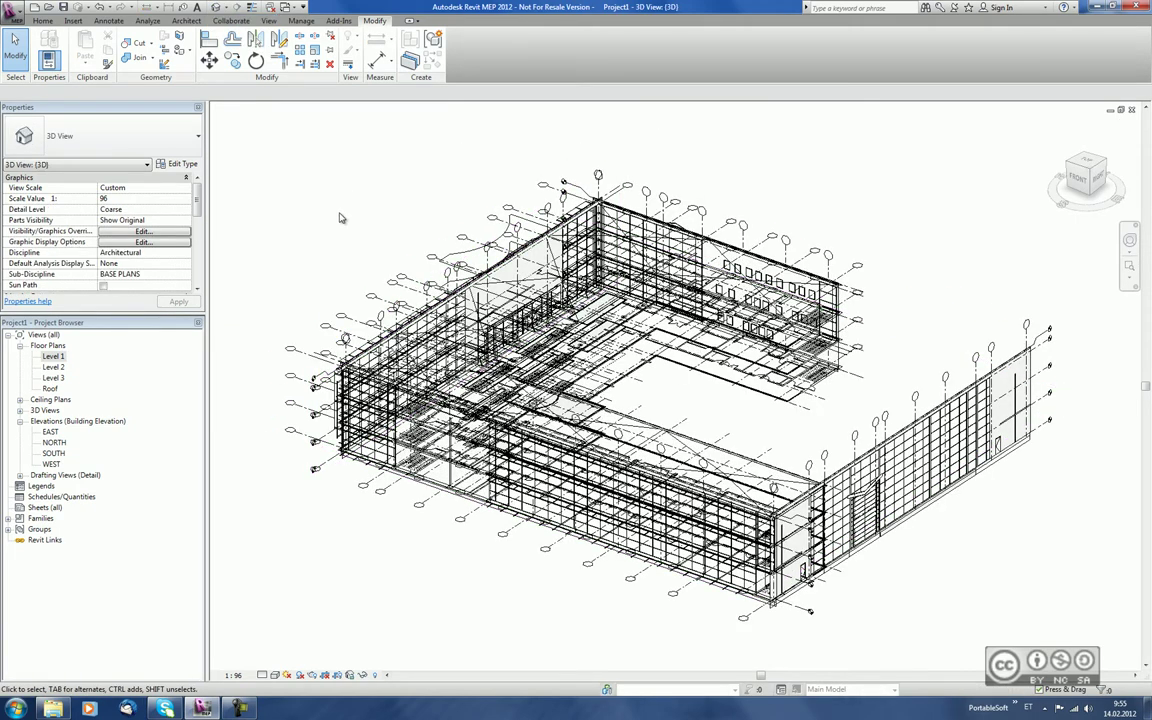
pyautogui.hotkey('ctrl', 'Tab')
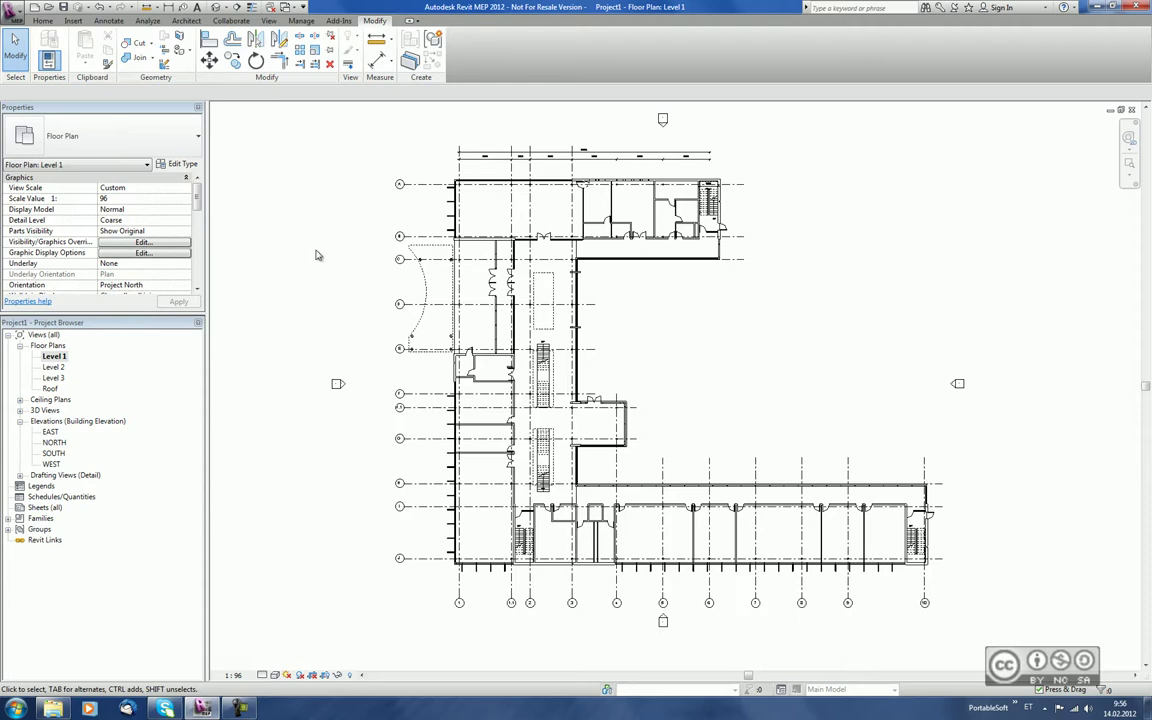
# Step: Save the project as Arhitektuur.rvt
pyautogui.click(73, 20)
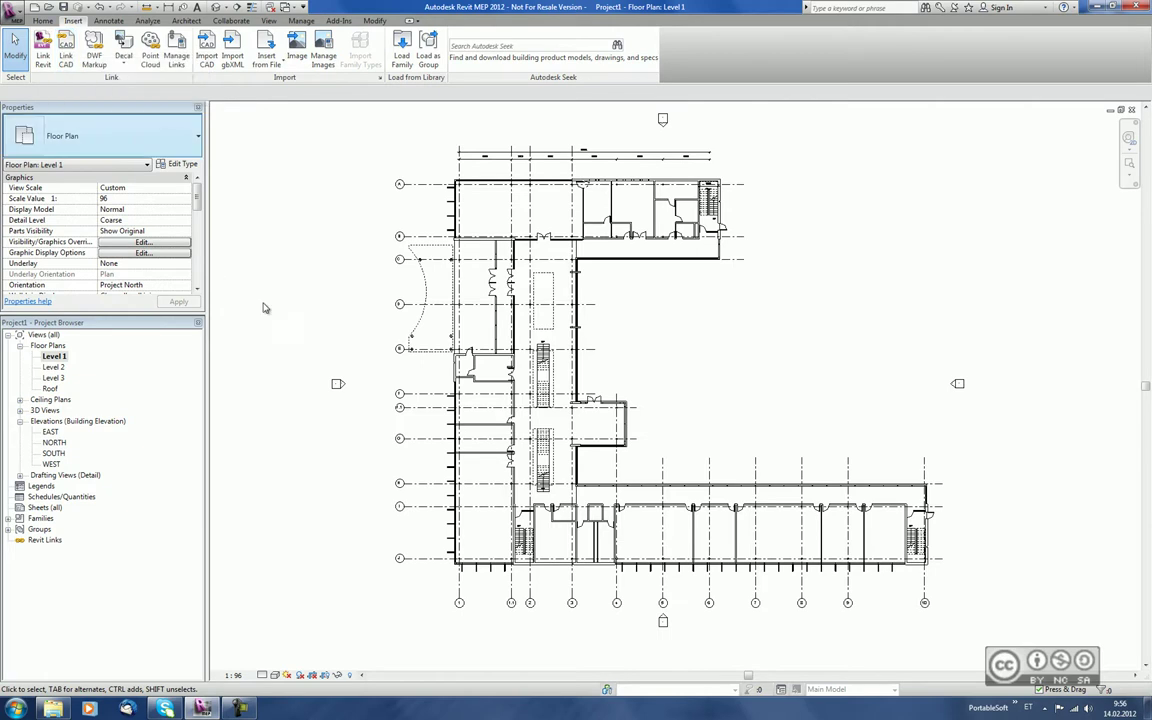
pyautogui.click(14, 12)
pyautogui.click(38, 150)
pyautogui.write('Arhitektuur')
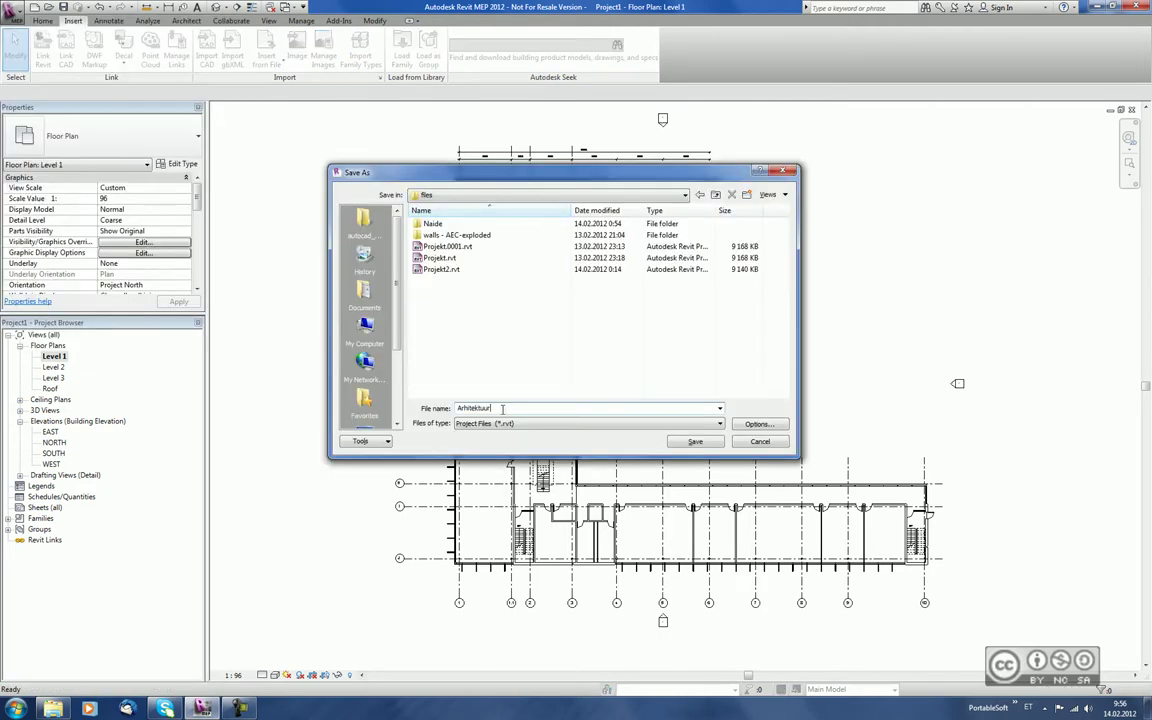
pyautogui.press('Return')
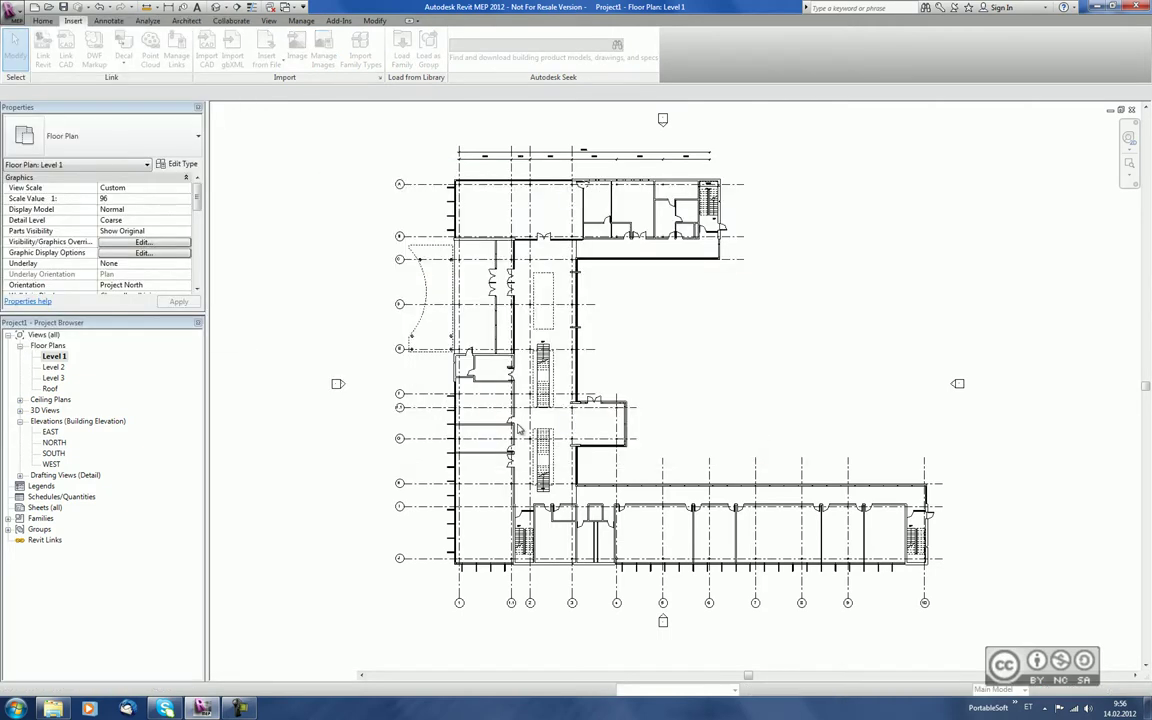
# Step: Close the Level 1 plan and 3D view windows
pyautogui.click(1132, 110)
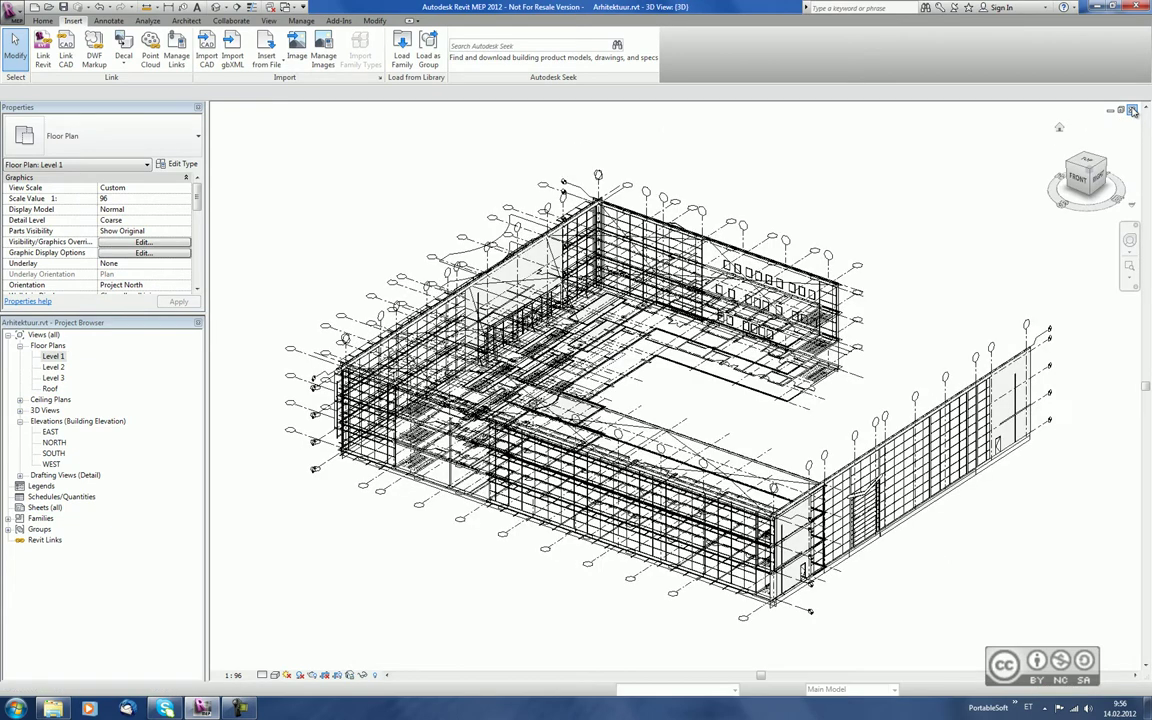
pyautogui.click(1132, 110)
pyautogui.click(14, 12)
# Step: Create a new project from the default template and delete Level 1 and Level 2 in its NORTH elevation
pyautogui.click(32, 51)
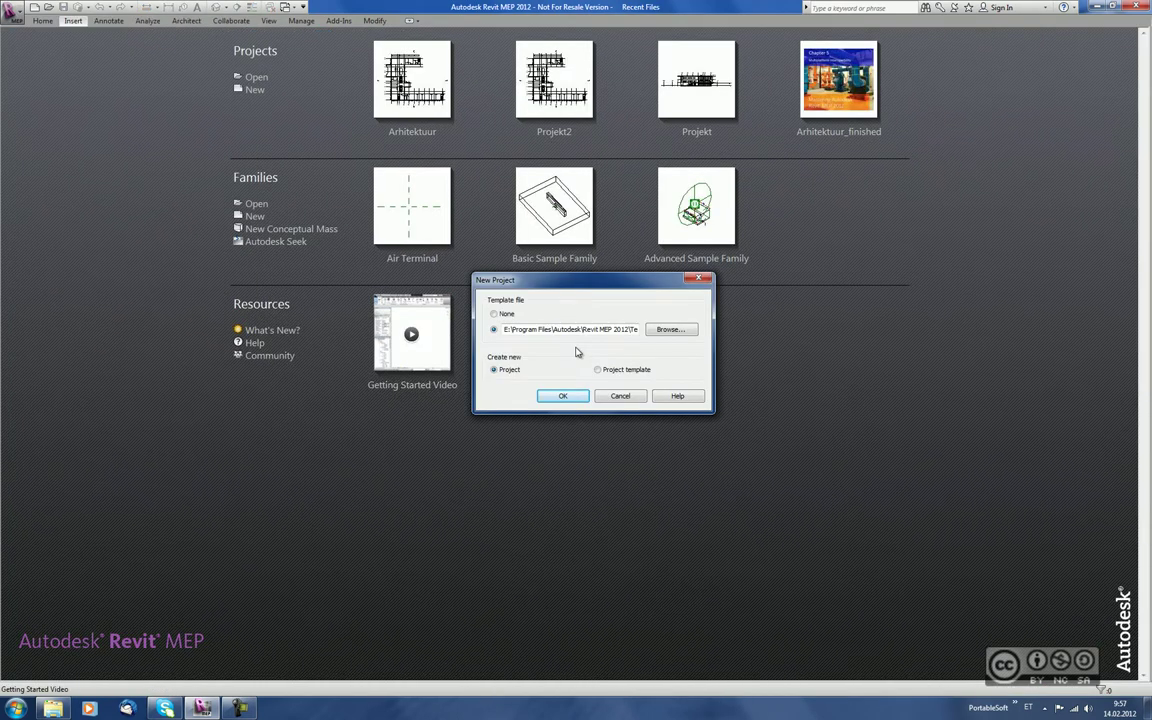
pyautogui.press('Return')
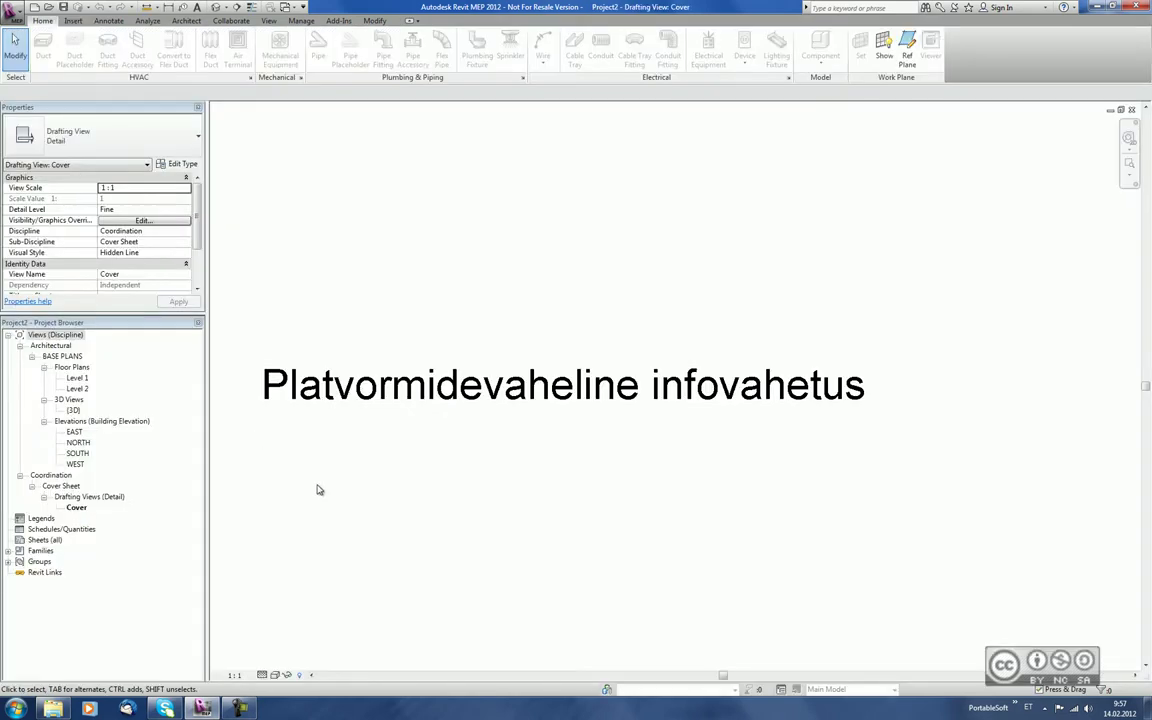
pyautogui.doubleClick(79, 442)
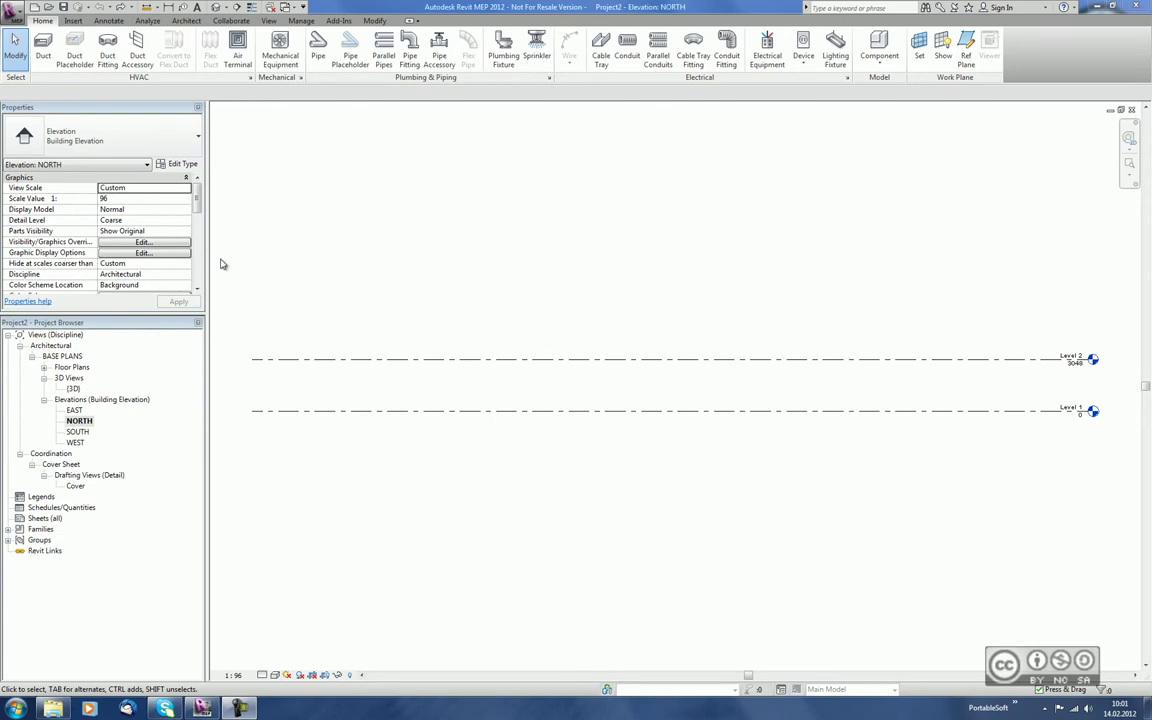
pyautogui.moveTo(496, 437); pyautogui.dragTo(972, 486)
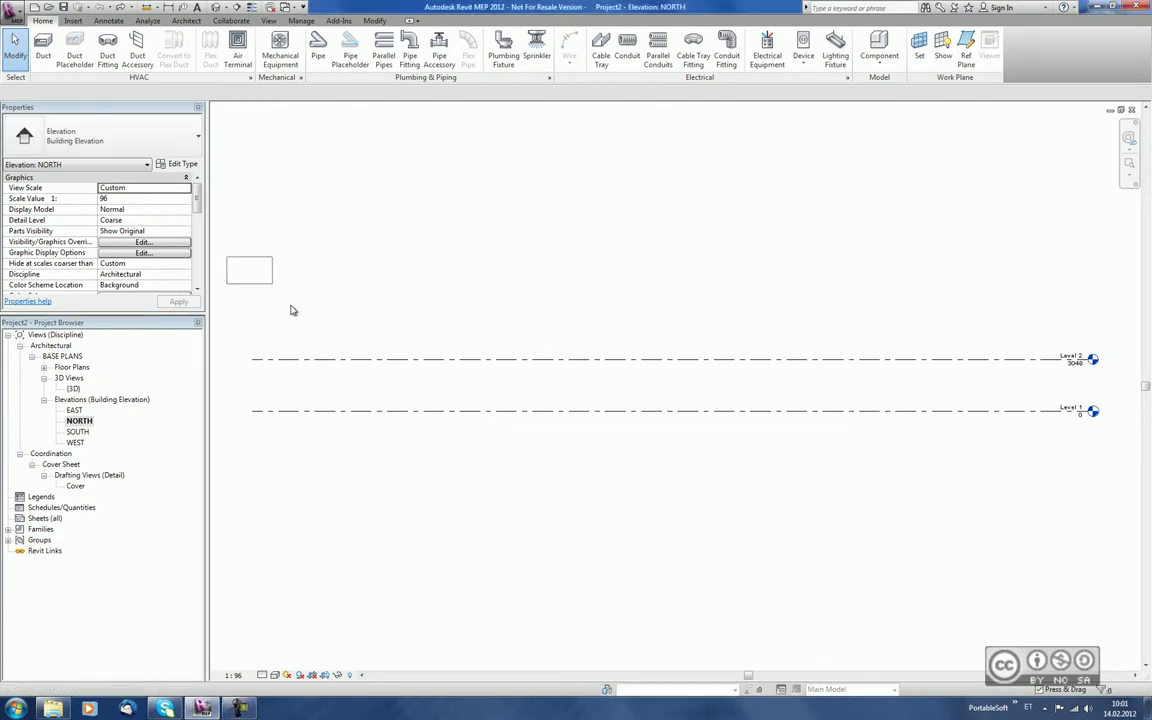
pyautogui.moveTo(291, 310); pyautogui.dragTo(767, 501)
pyautogui.press('Delete')
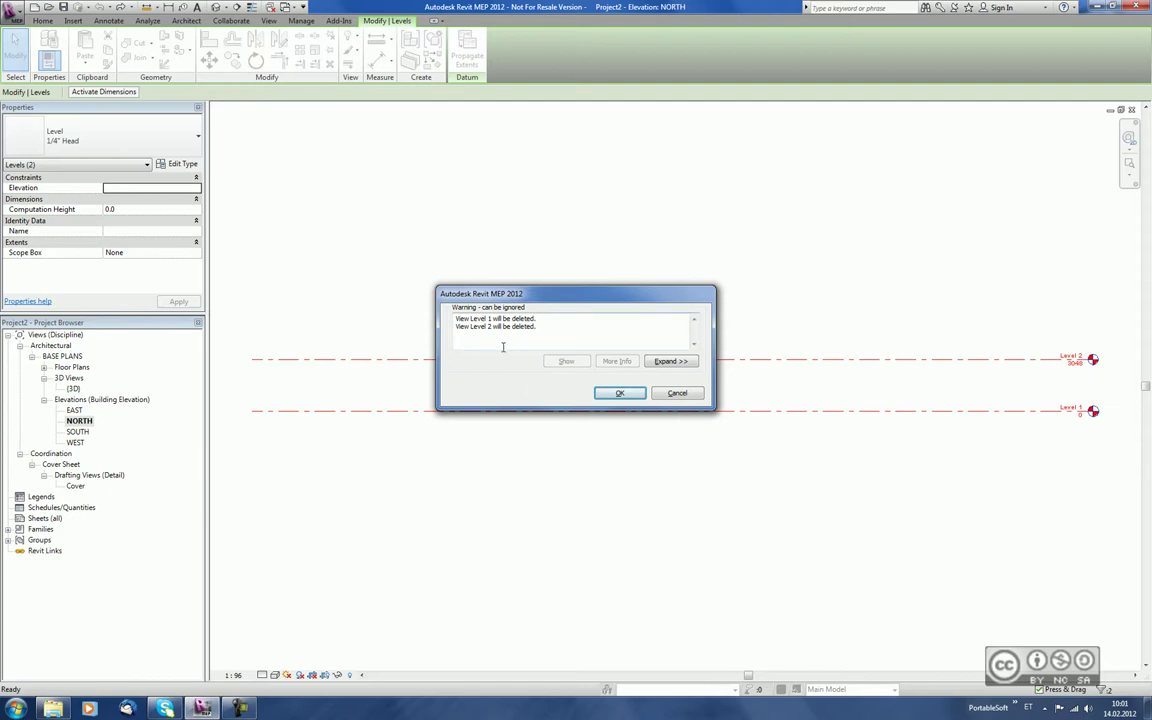
pyautogui.click(620, 393)
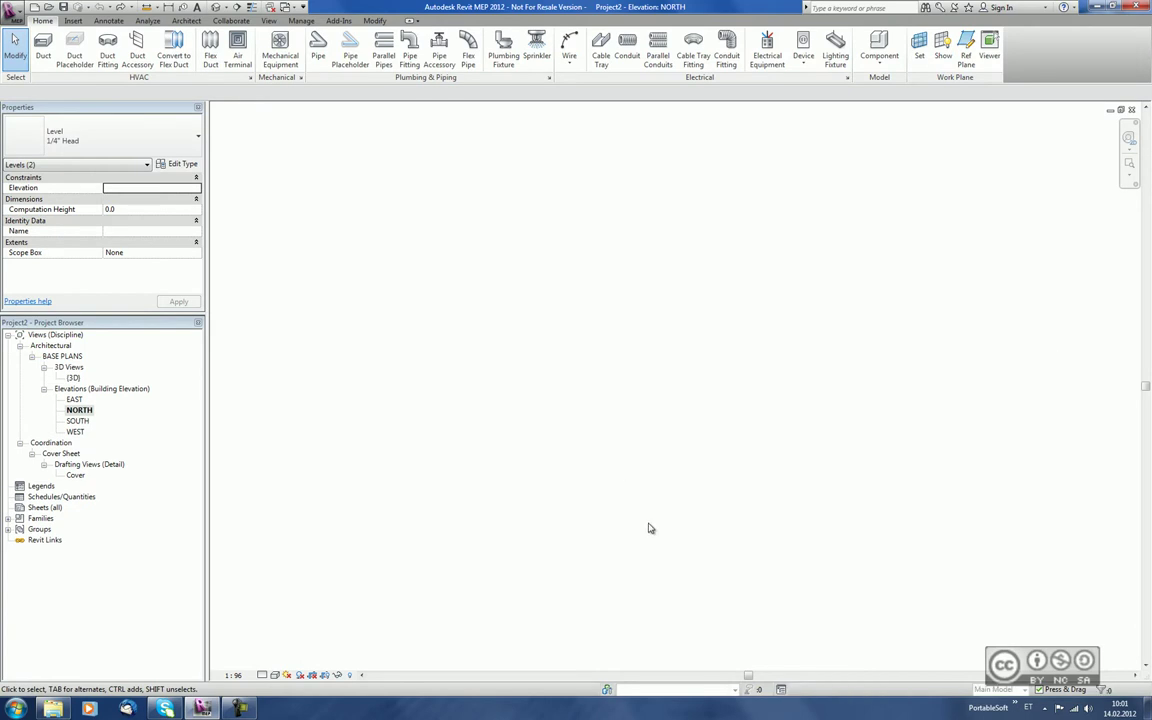
# Step: Link Arhitektuur.rvt with Auto - Origin to Origin positioning and centre its grids in view
pyautogui.click(77, 22)
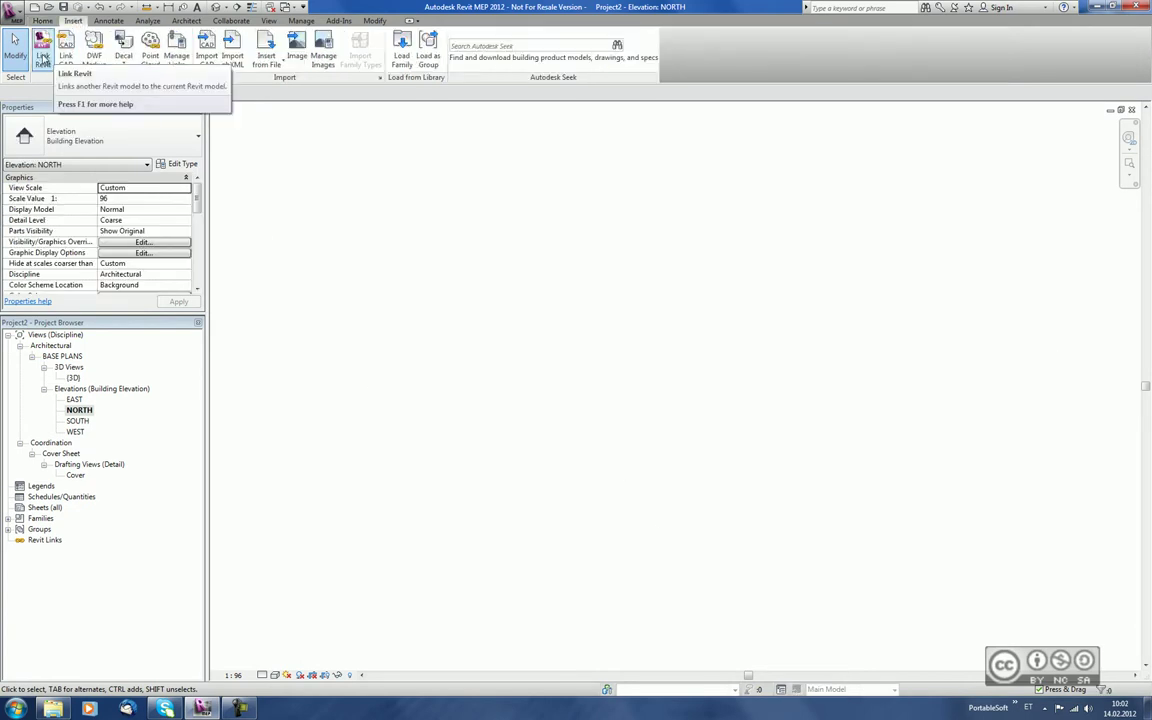
pyautogui.click(43, 60)
pyautogui.click(450, 276)
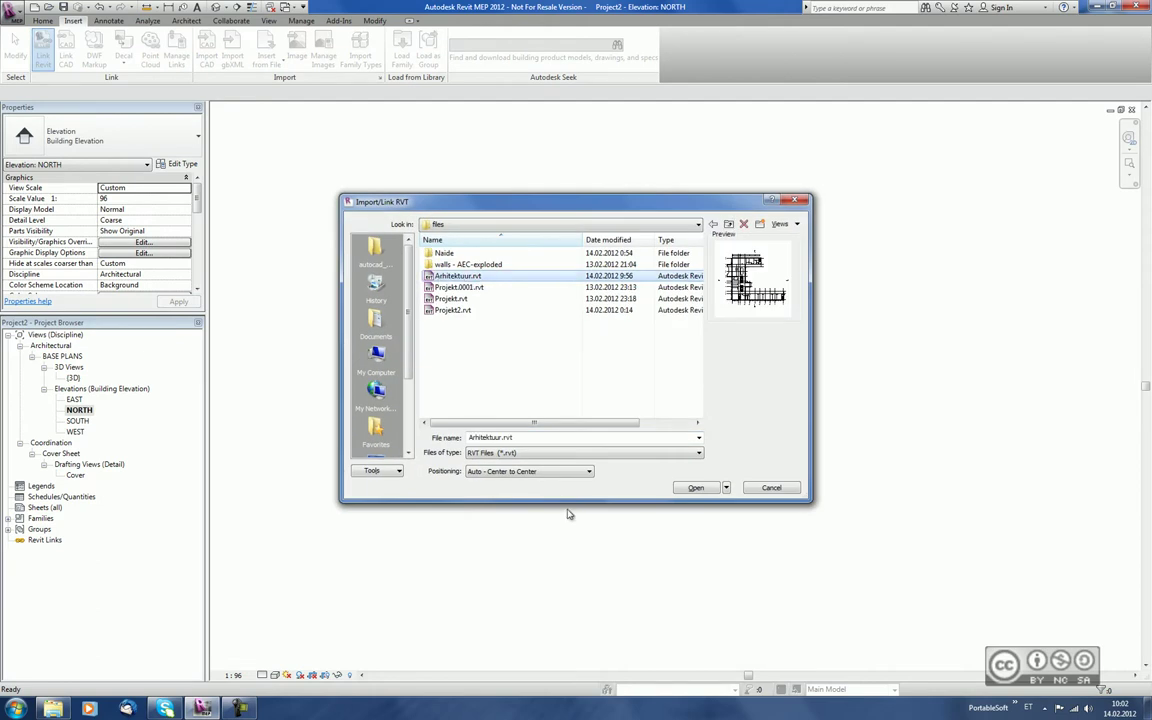
pyautogui.click(545, 471)
pyautogui.click(500, 488)
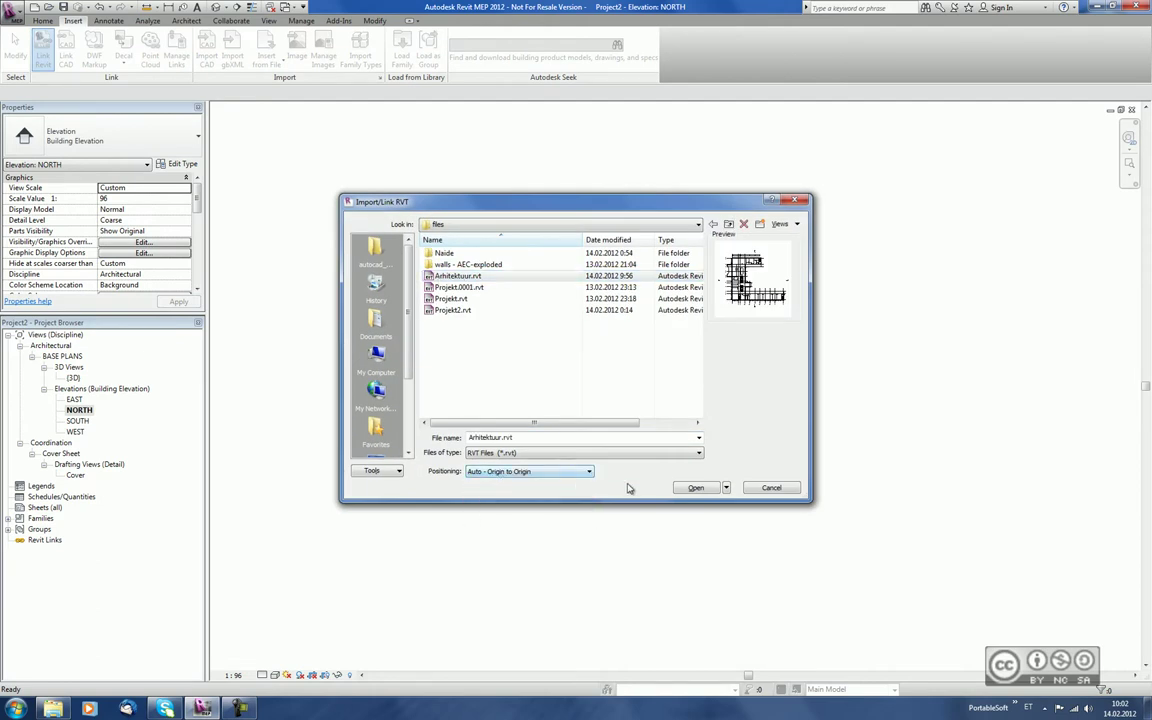
pyautogui.click(695, 488)
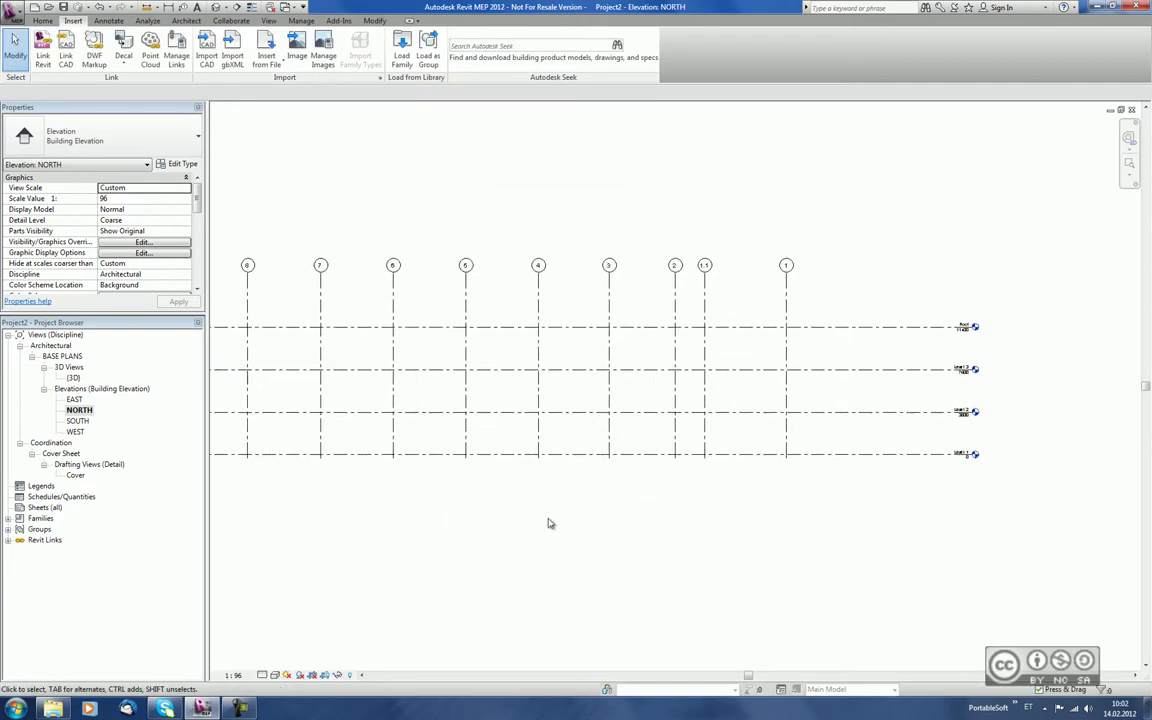
pyautogui.scroll(-2, 548, 523)
pyautogui.moveTo(478, 530); pyautogui.dragTo(650, 518, button='middle')
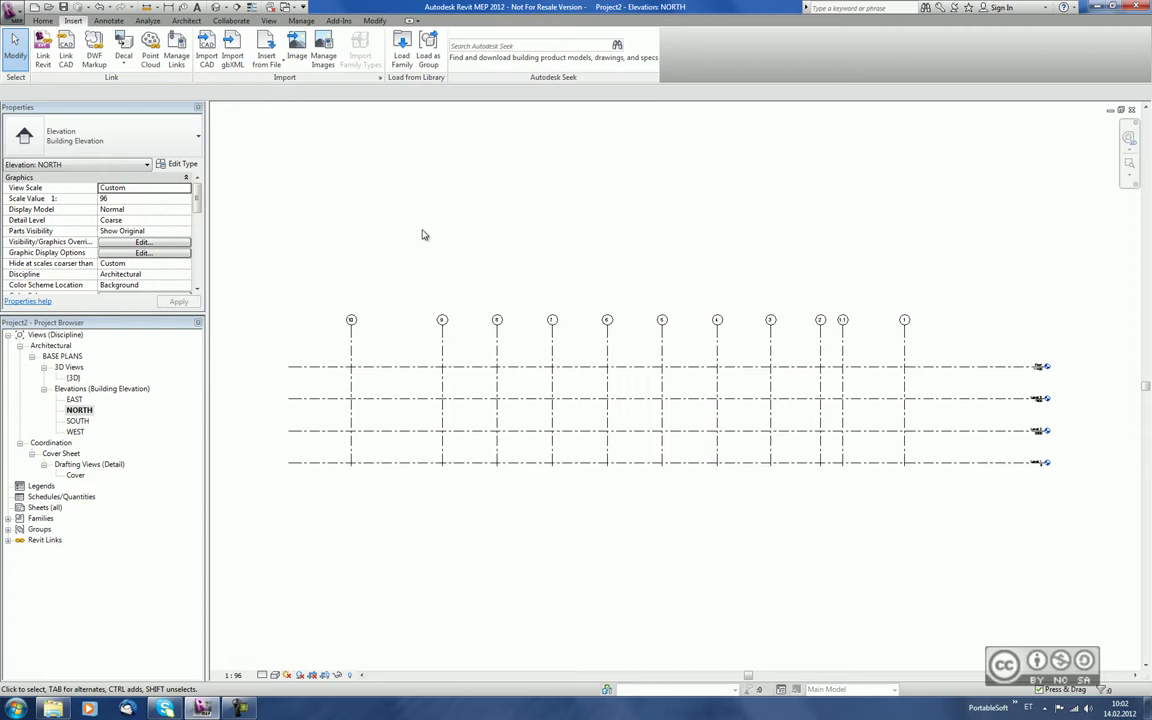
# Step: Set the Arhitektuur.rvt link display to Custom with Import Categories set to <Custom>
pyautogui.click(231, 20)
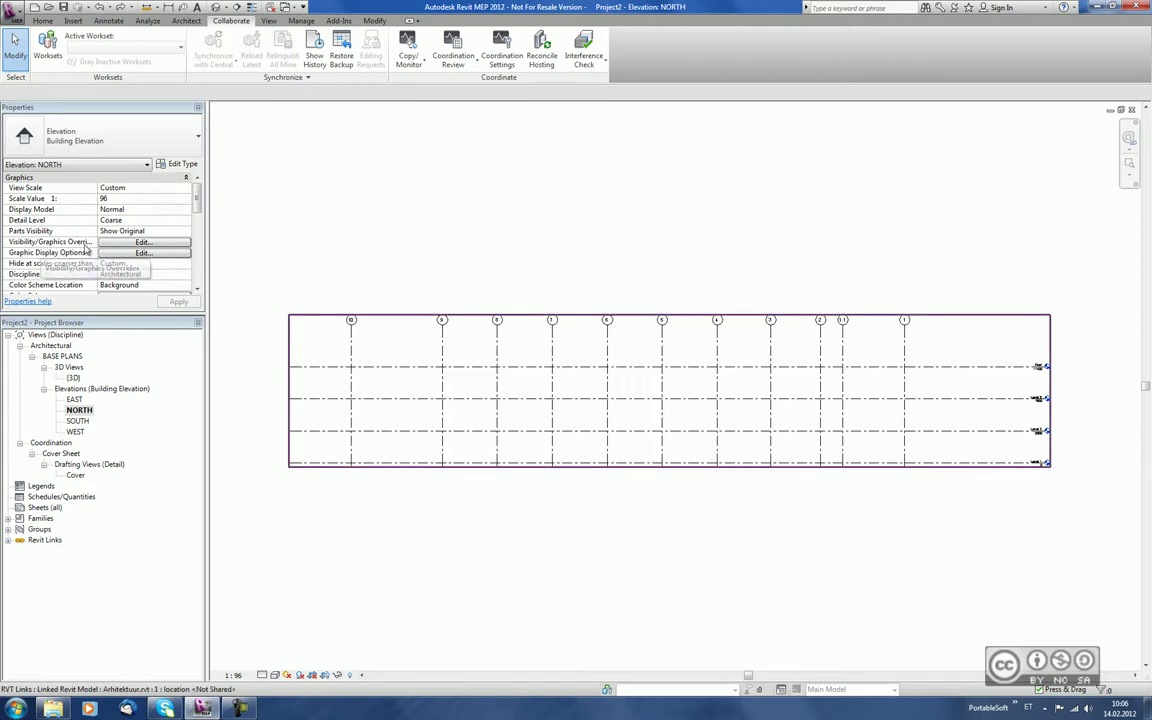
pyautogui.click(116, 244)
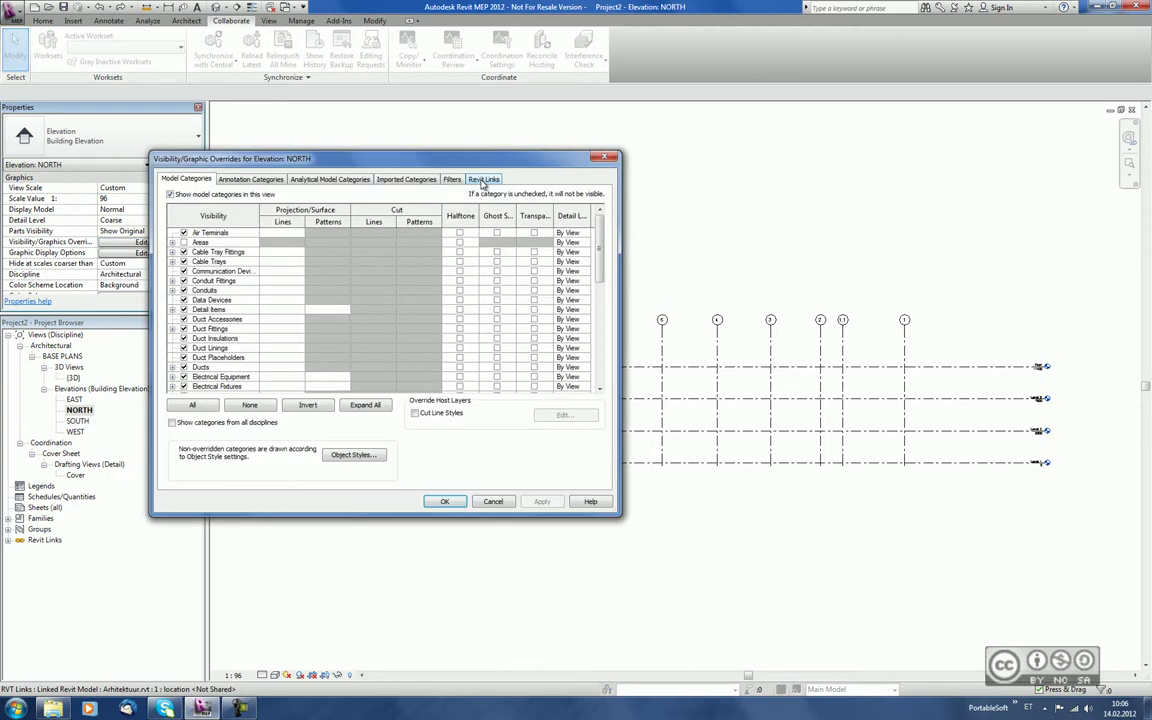
pyautogui.click(484, 178)
pyautogui.click(458, 233)
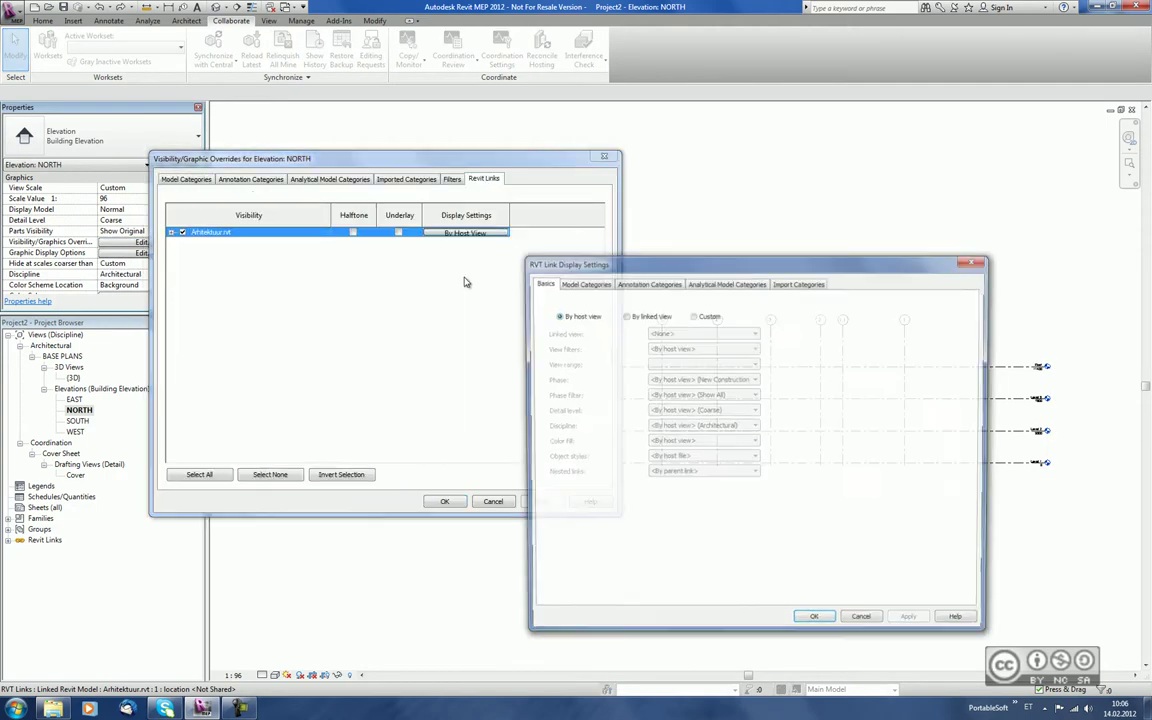
pyautogui.click(693, 315)
pyautogui.click(799, 283)
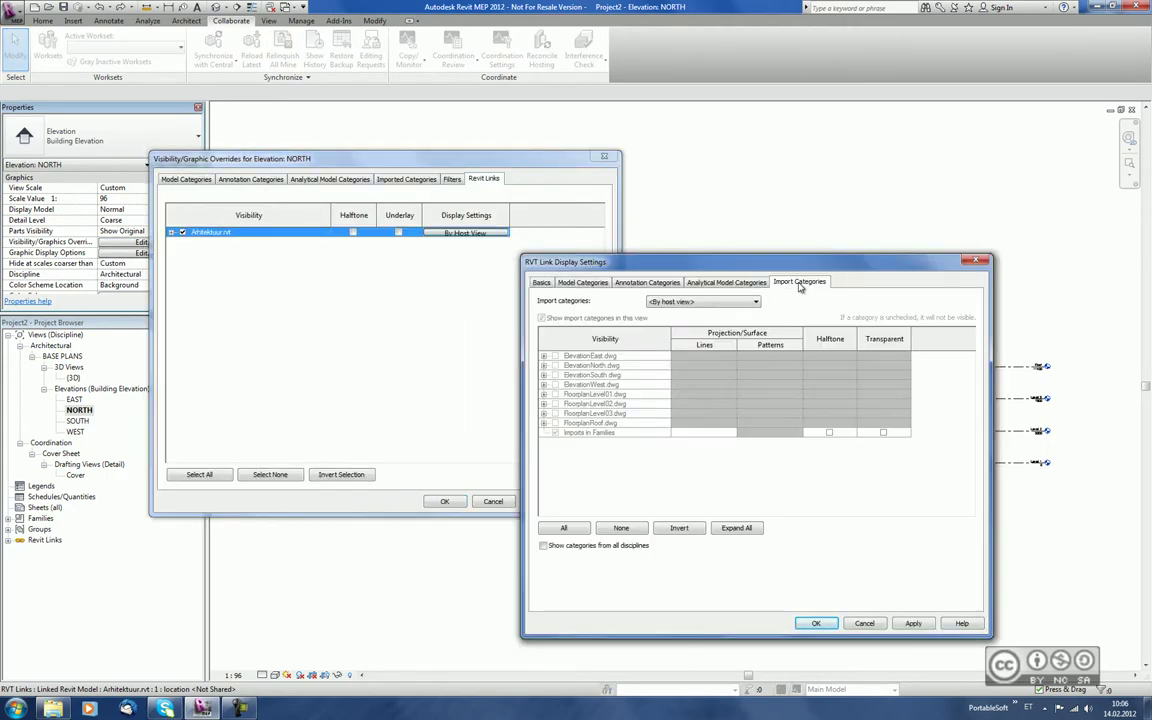
pyautogui.click(700, 301)
pyautogui.click(660, 313)
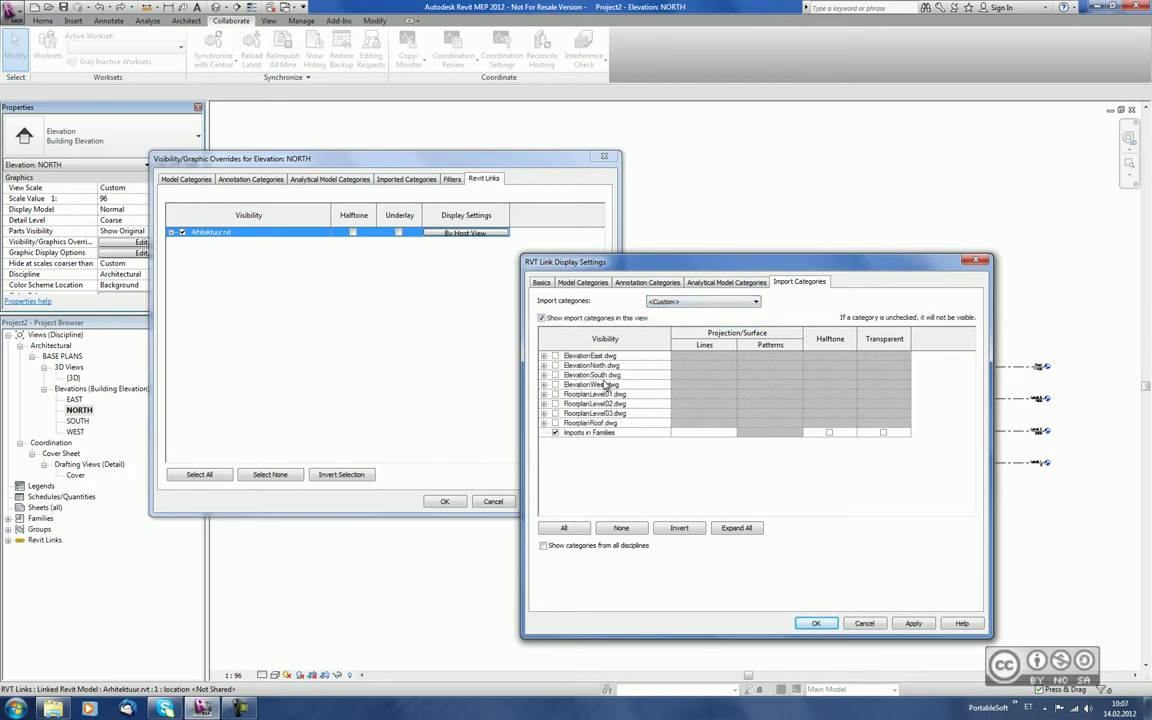
# Step: Show ElevationNorth.dwg with layers A-FLORLEM and S-GRIDIDM hidden, and apply the settings
pyautogui.click(555, 365)
pyautogui.click(544, 365)
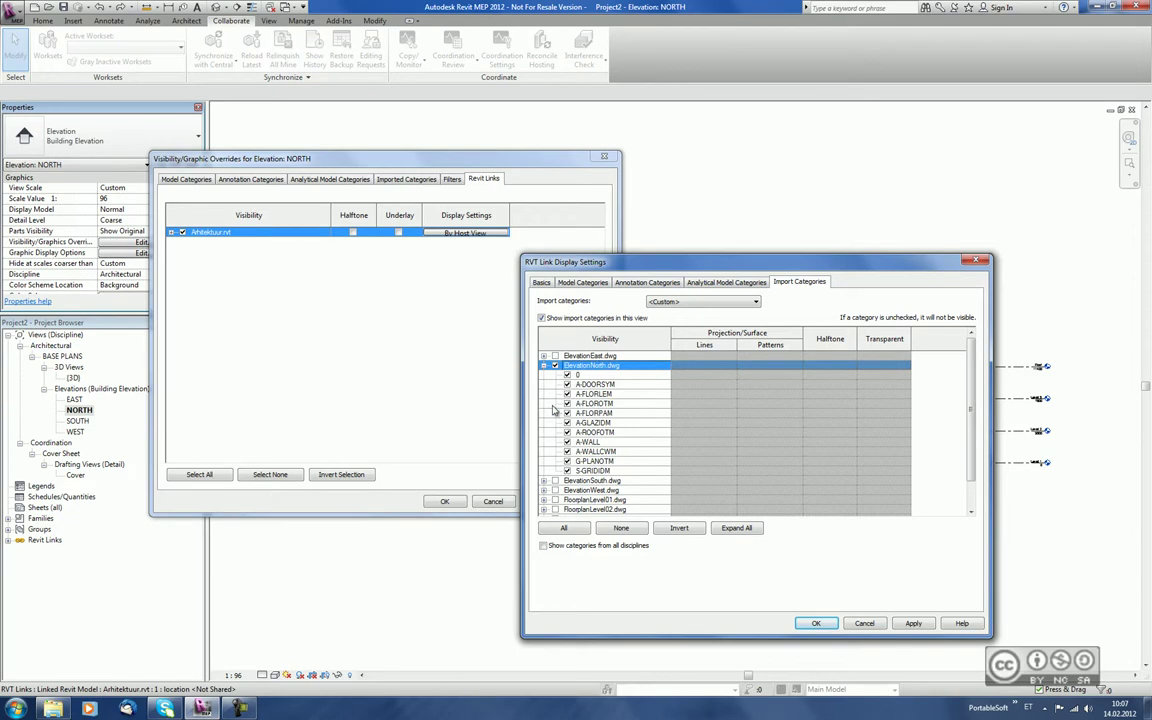
pyautogui.click(567, 394)
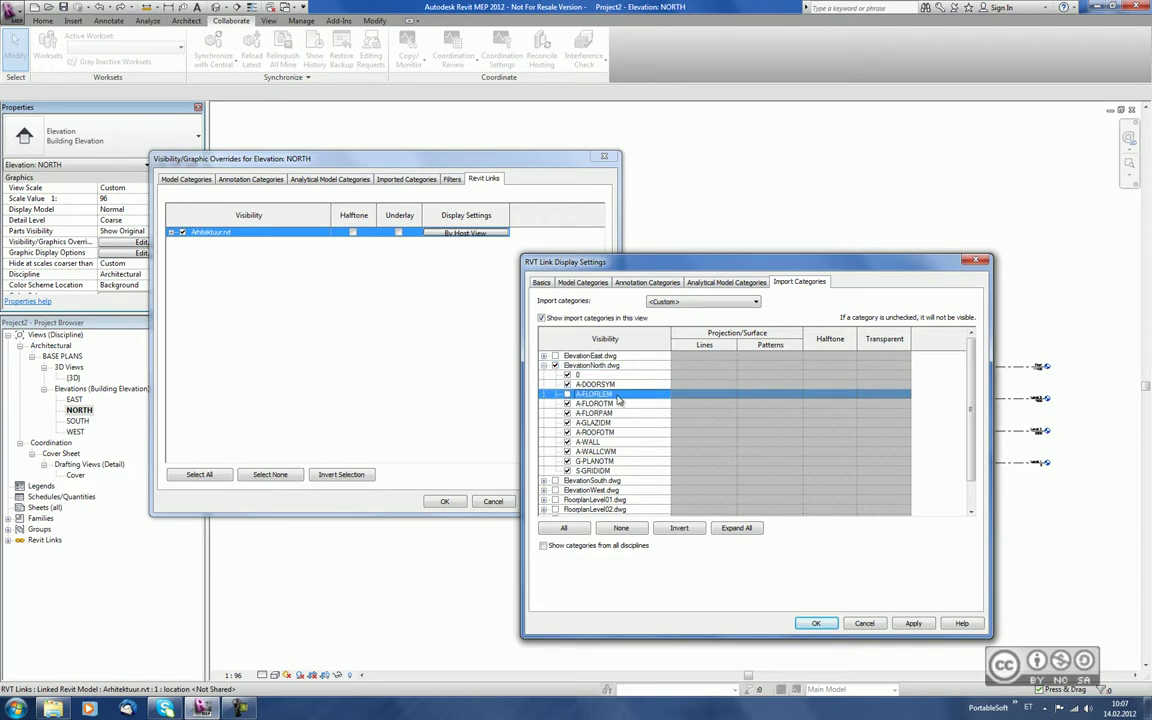
pyautogui.click(567, 470)
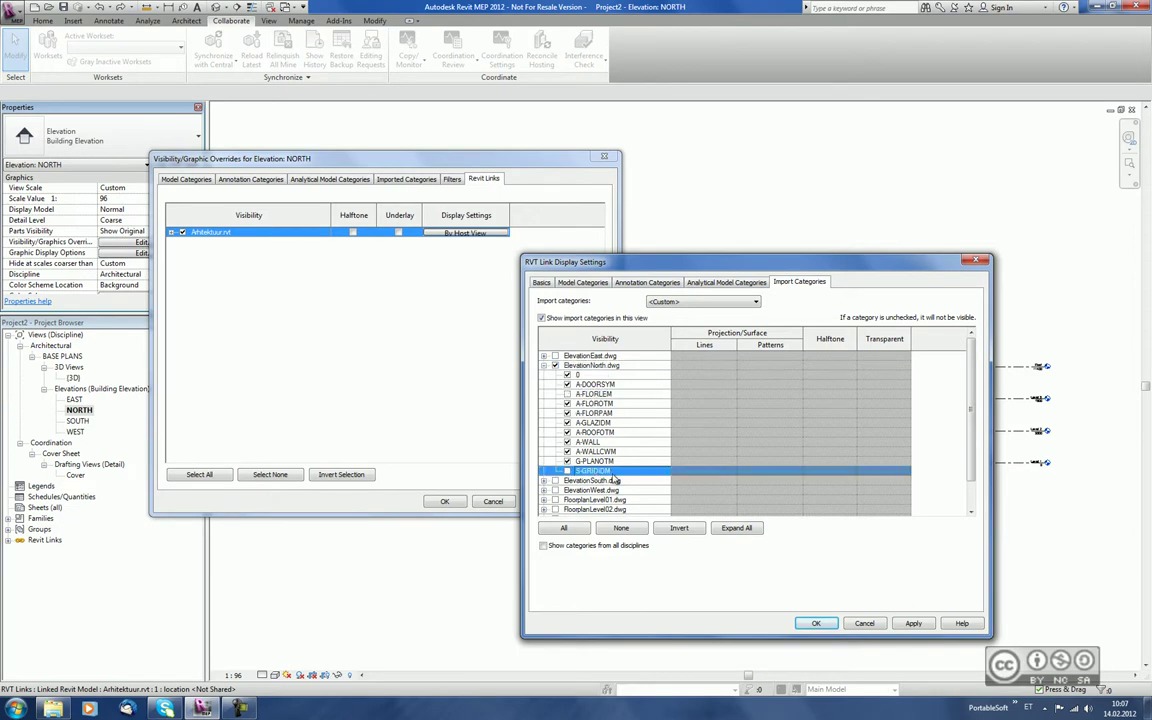
pyautogui.click(816, 623)
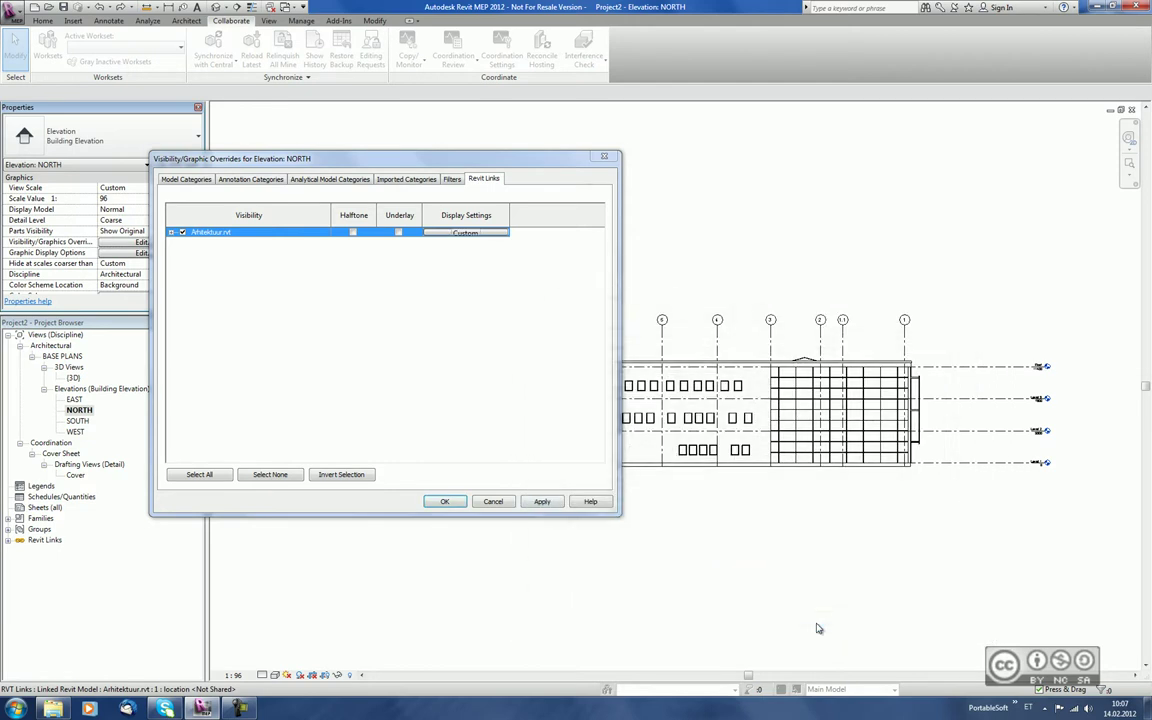
pyautogui.click(445, 501)
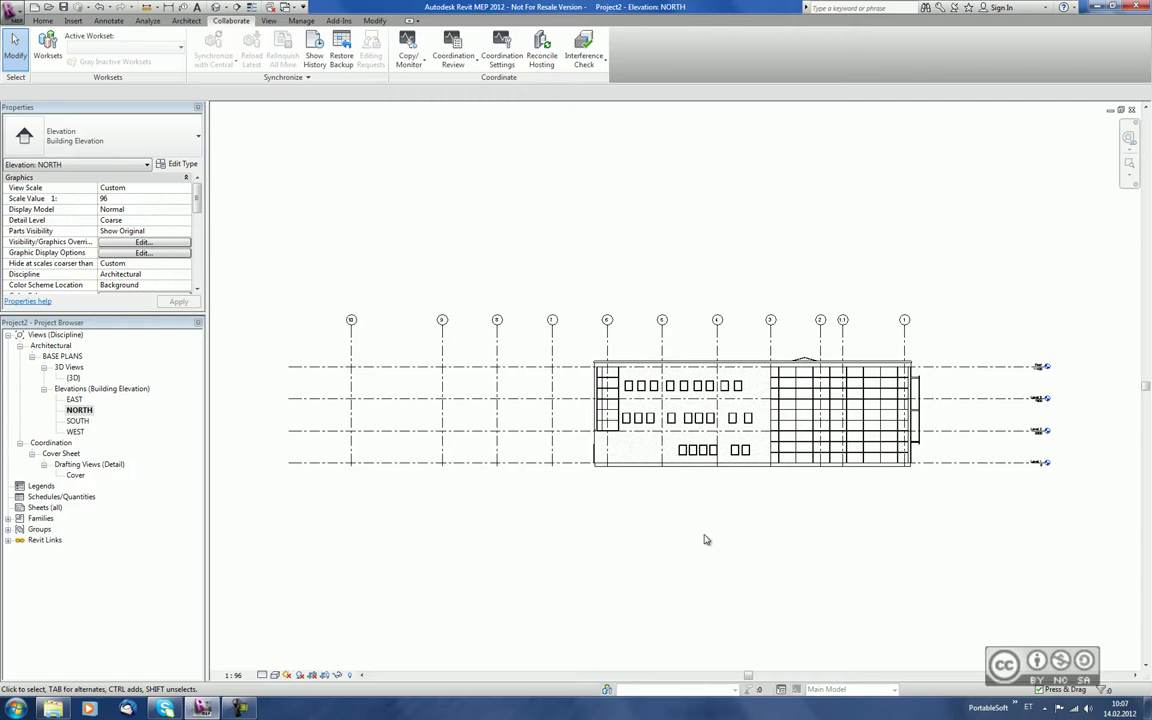
pyautogui.moveTo(705, 540); pyautogui.dragTo(648, 532, button='middle')
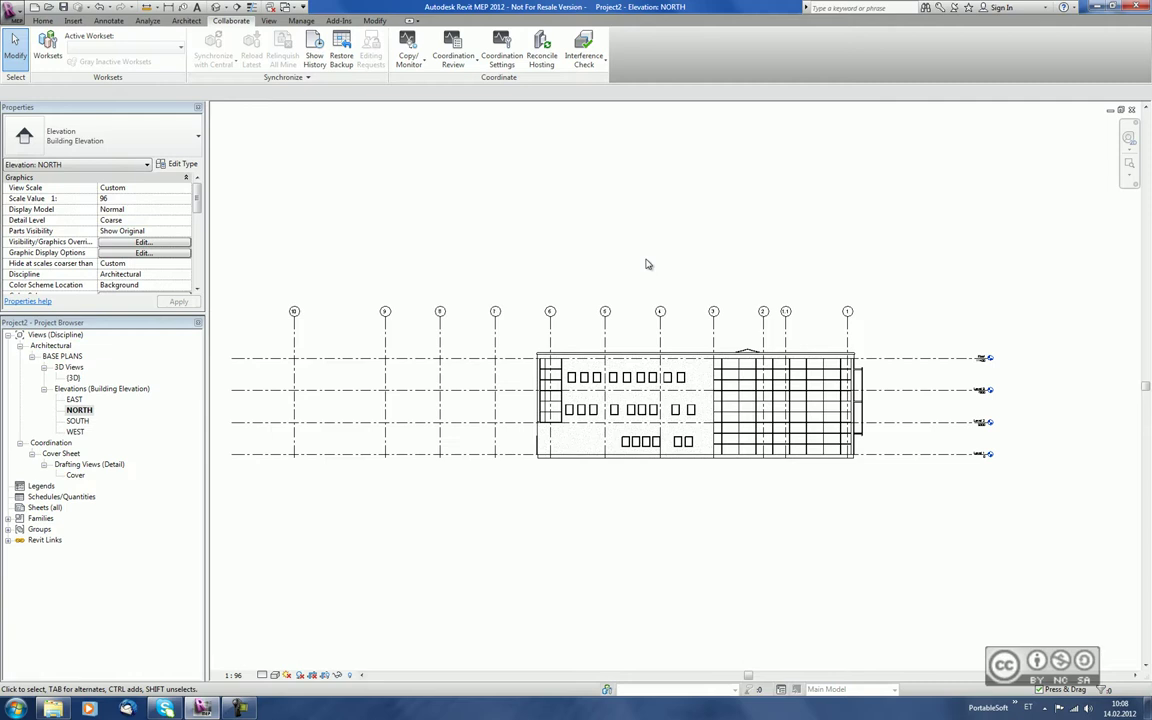
# Step: Expand Revit Links in the Project Browser to list the linked models
pyautogui.click(8, 541)
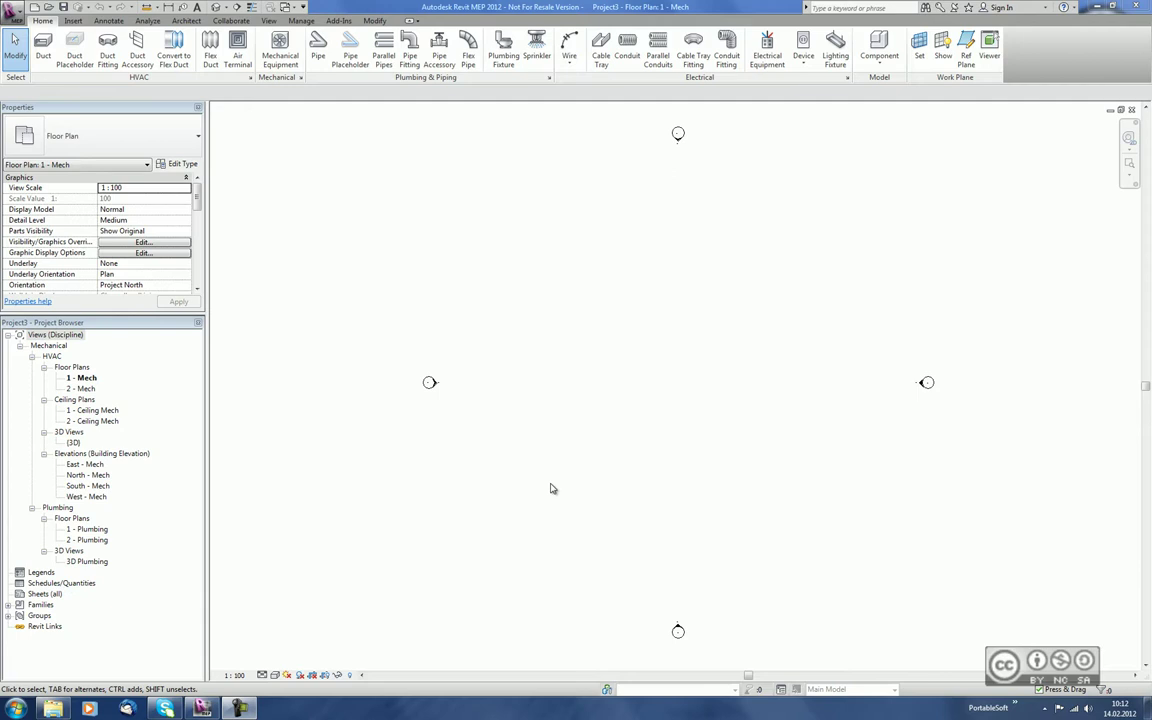
# Step: Open the Link CAD Formats dialog from the Insert tab
pyautogui.click(73, 20)
pyautogui.click(68, 45)
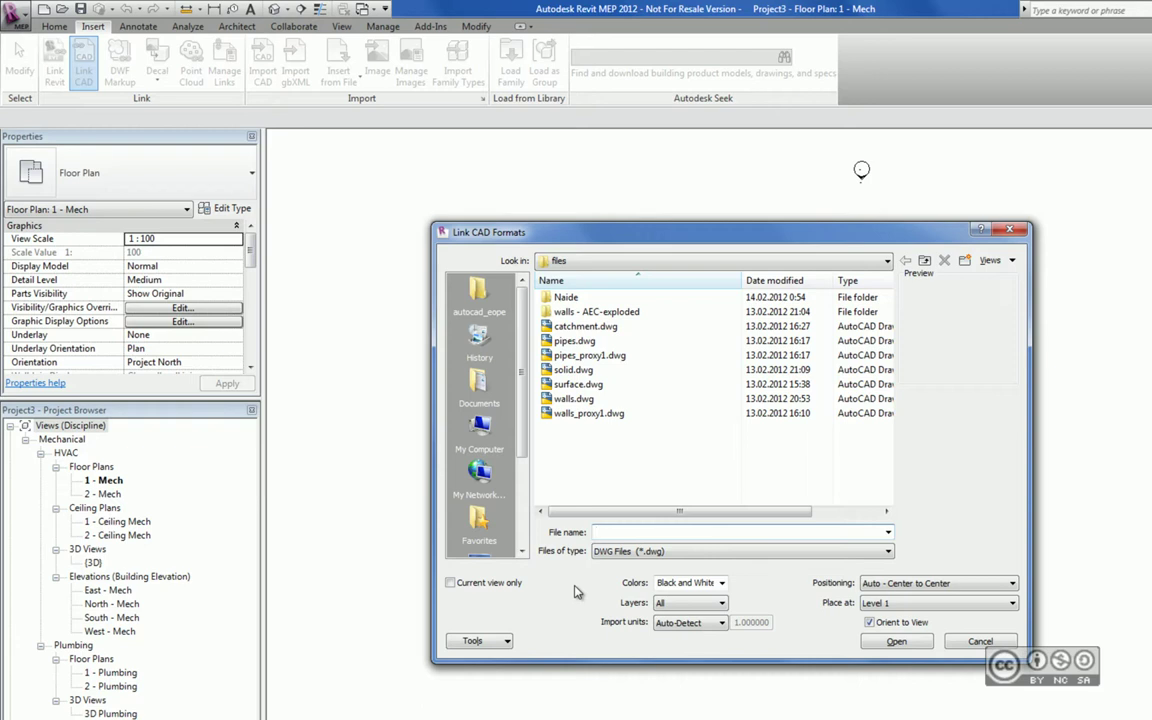
# Step: Dismiss the Link CAD and Link Revit choosers without linking anything
pyautogui.press('Escape')
pyautogui.click(55, 62)
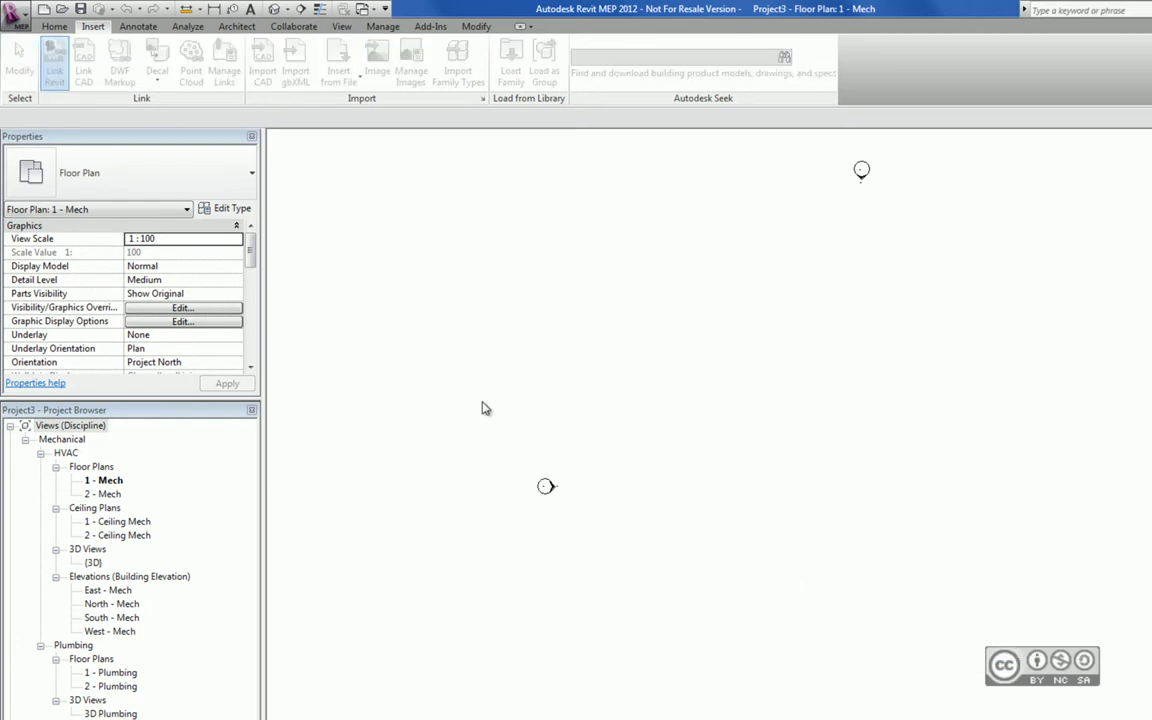
pyautogui.press('Escape')
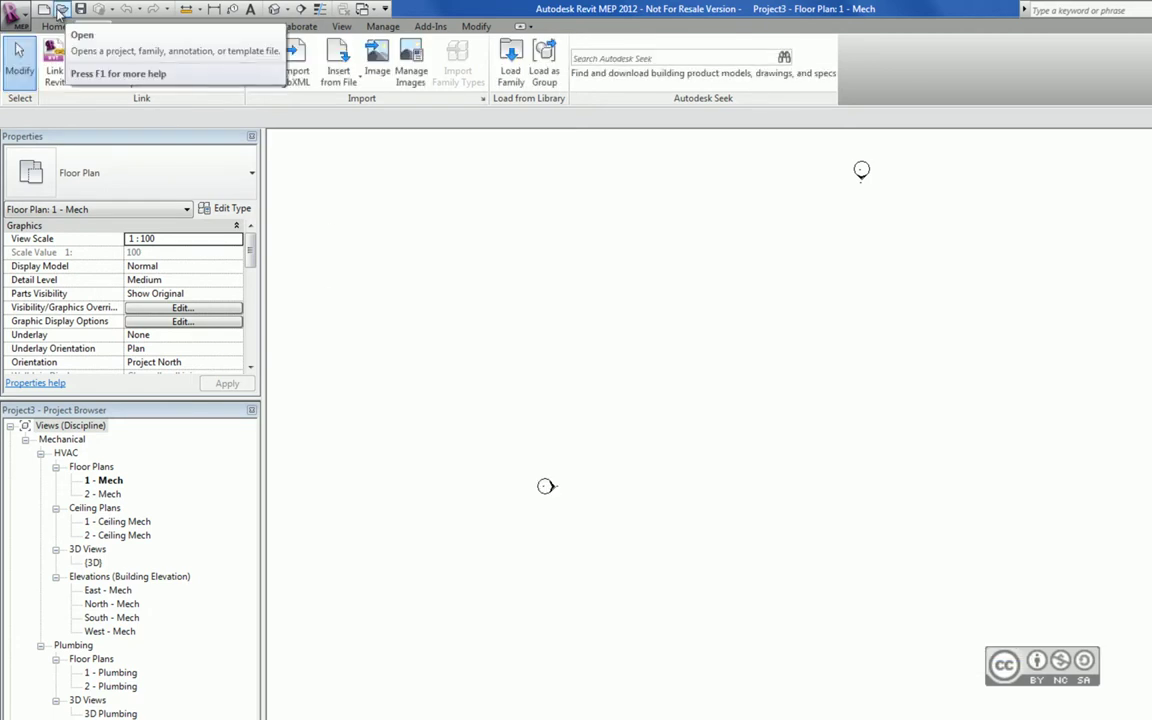
# Step: Try opening ProjectCollaboration_Central.rvt with Detach from Central, then cancel the detach prompt
pyautogui.click(61, 8)
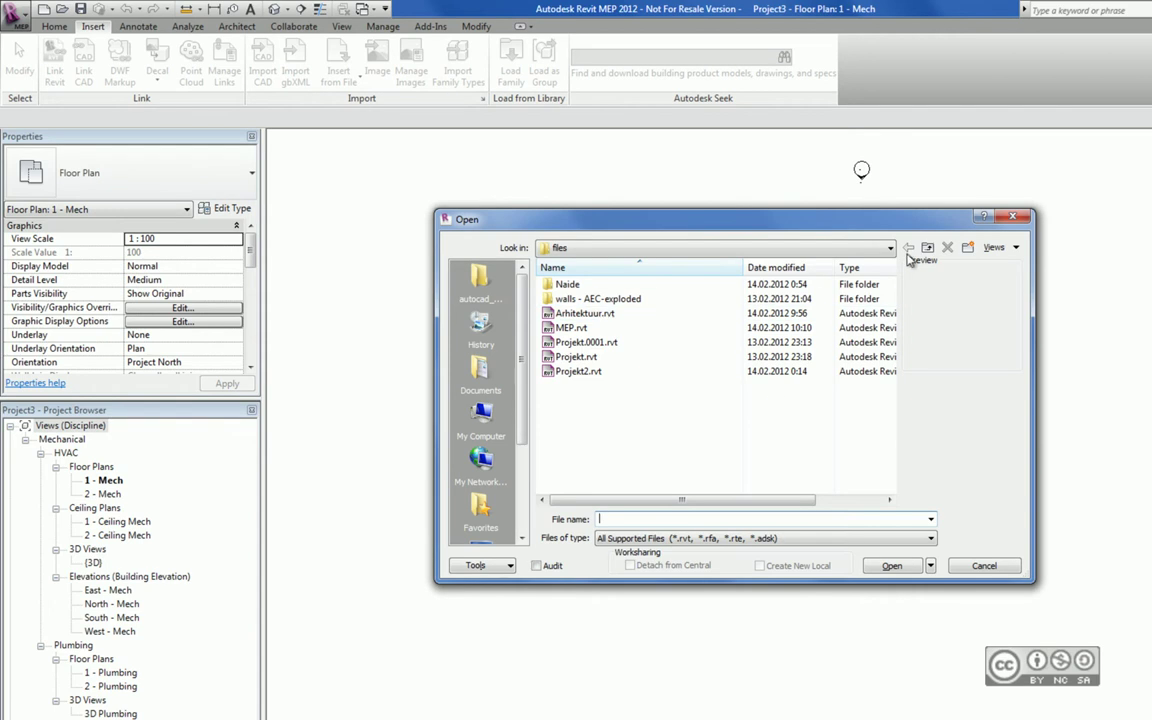
pyautogui.click(643, 444)
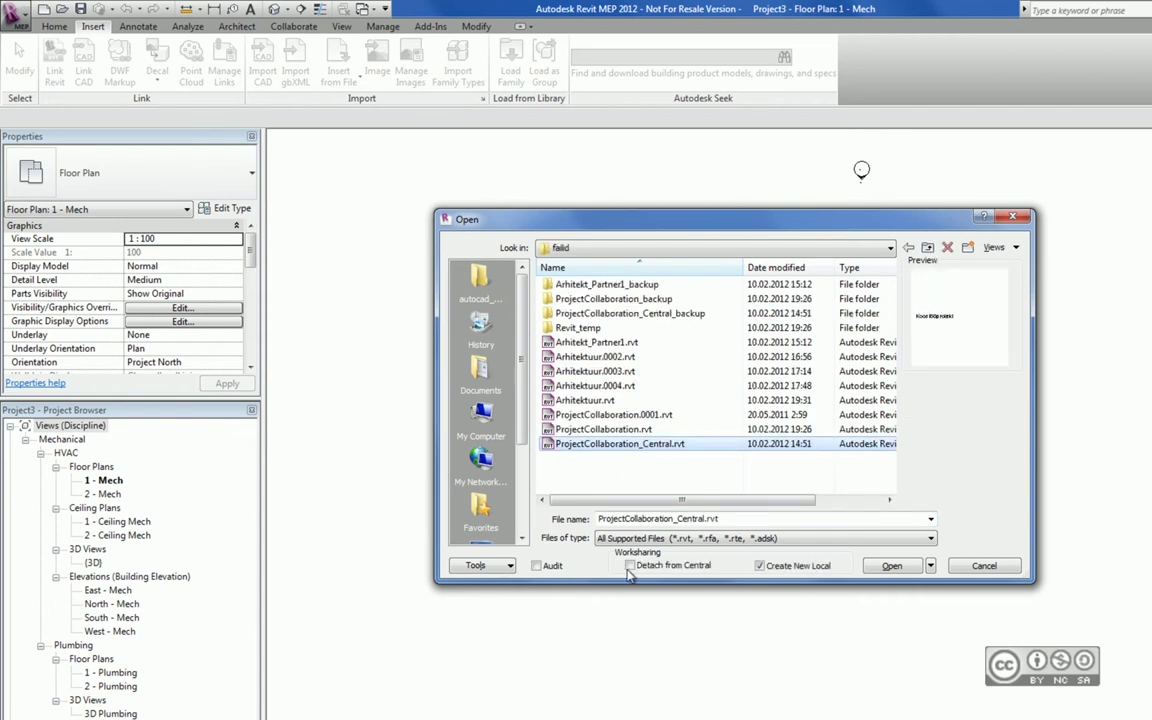
pyautogui.click(629, 566)
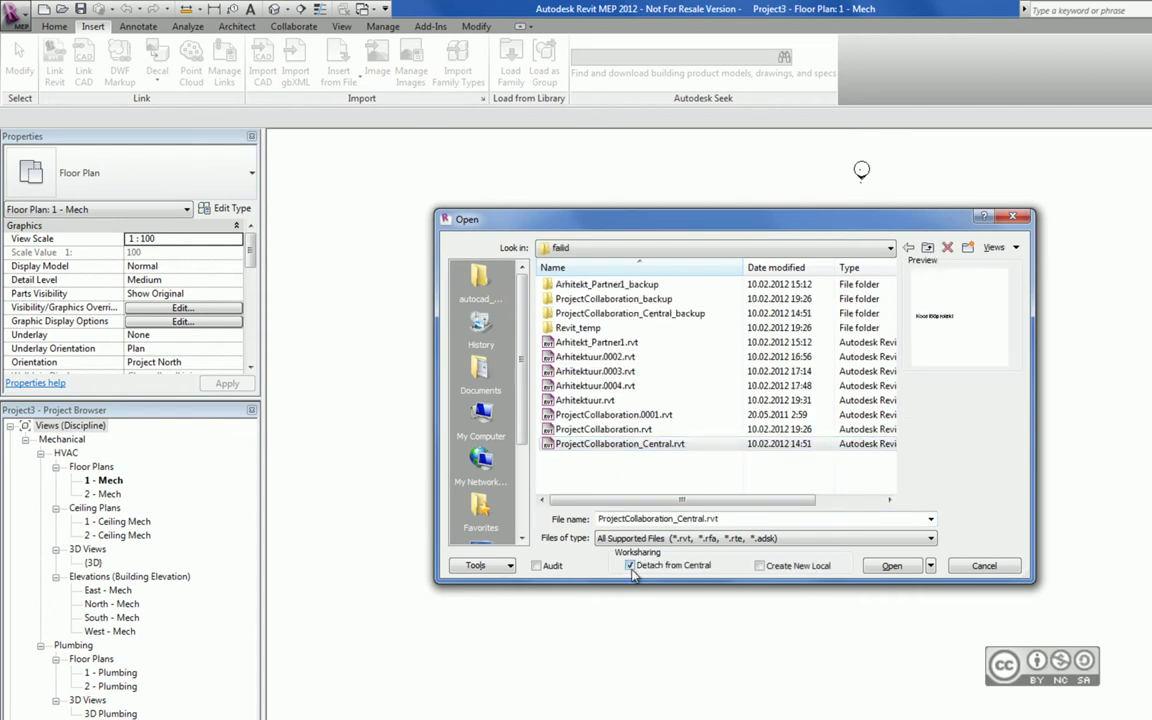
pyautogui.click(891, 566)
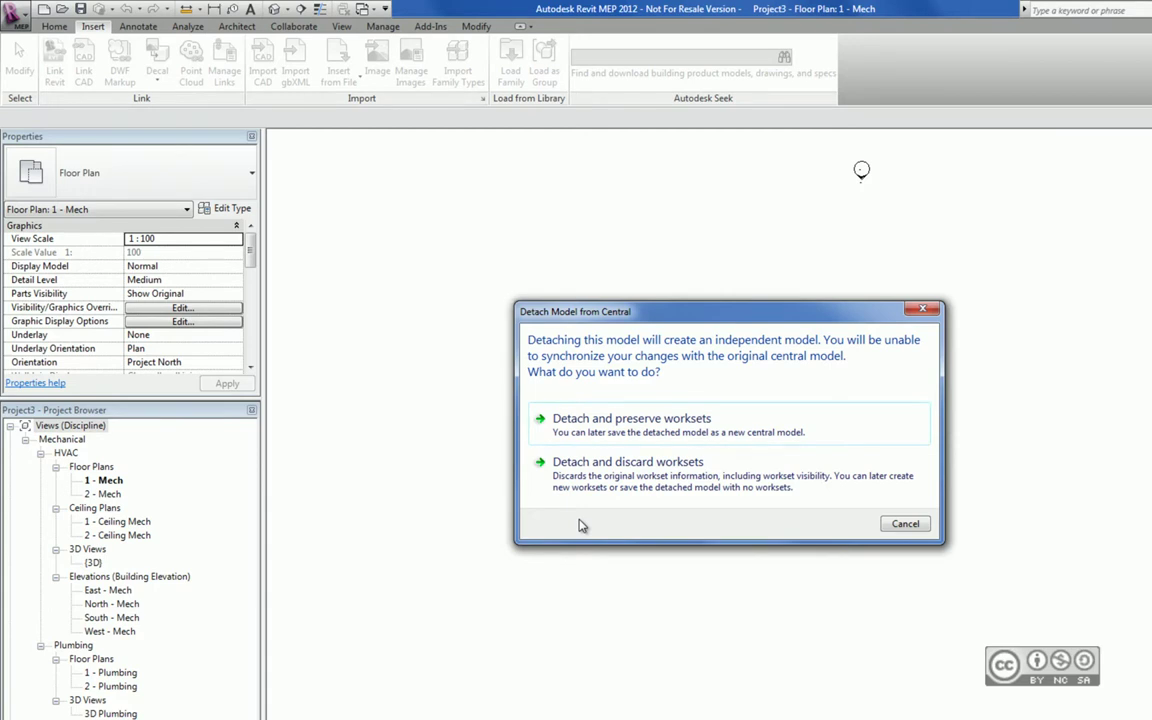
pyautogui.click(905, 523)
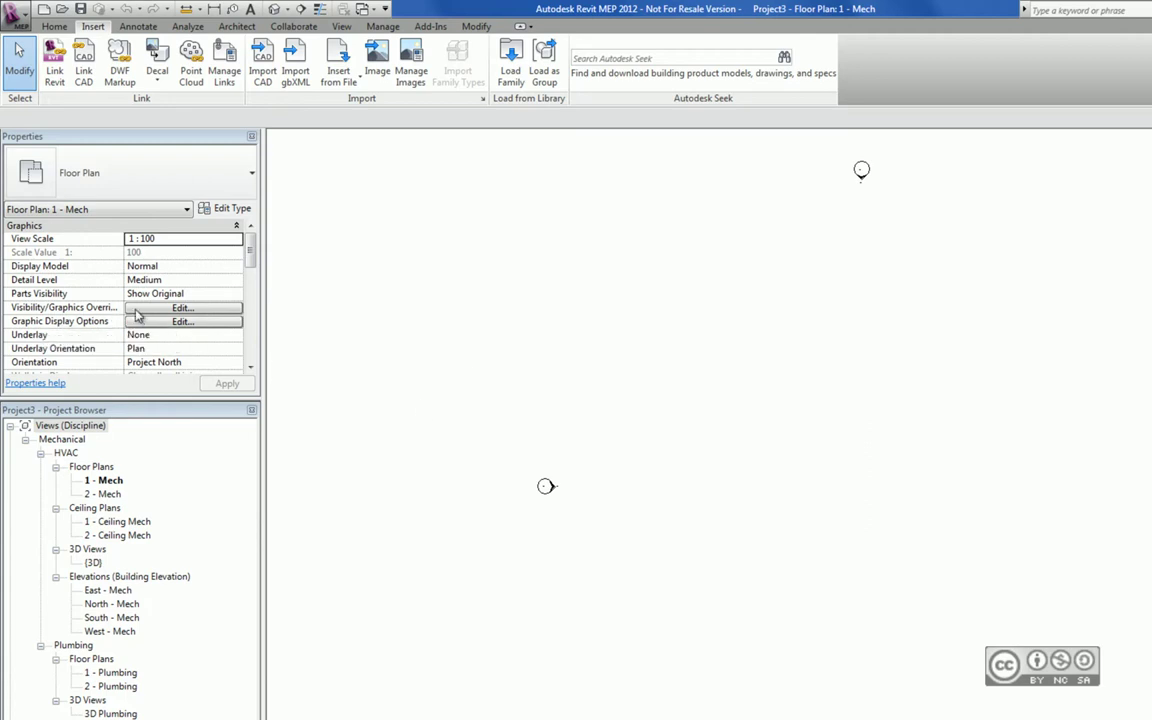
# Step: Review the plan's view filters in Visibility/Graphics and look through the design options
pyautogui.click(137, 310)
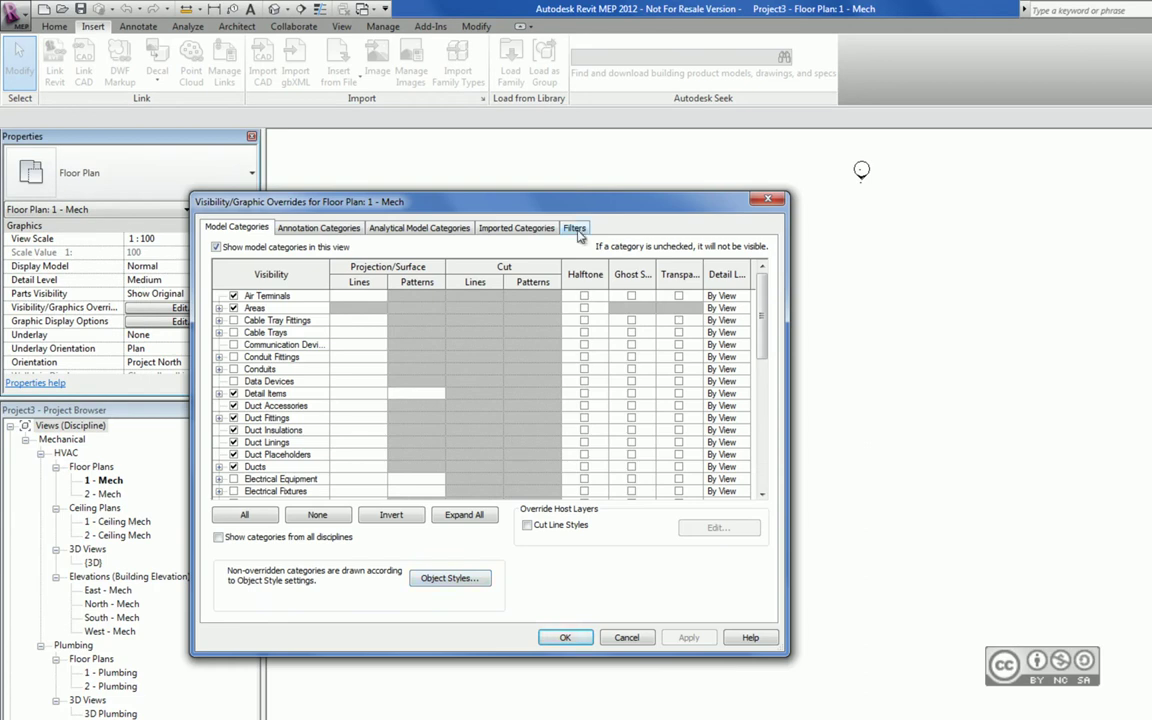
pyautogui.click(577, 230)
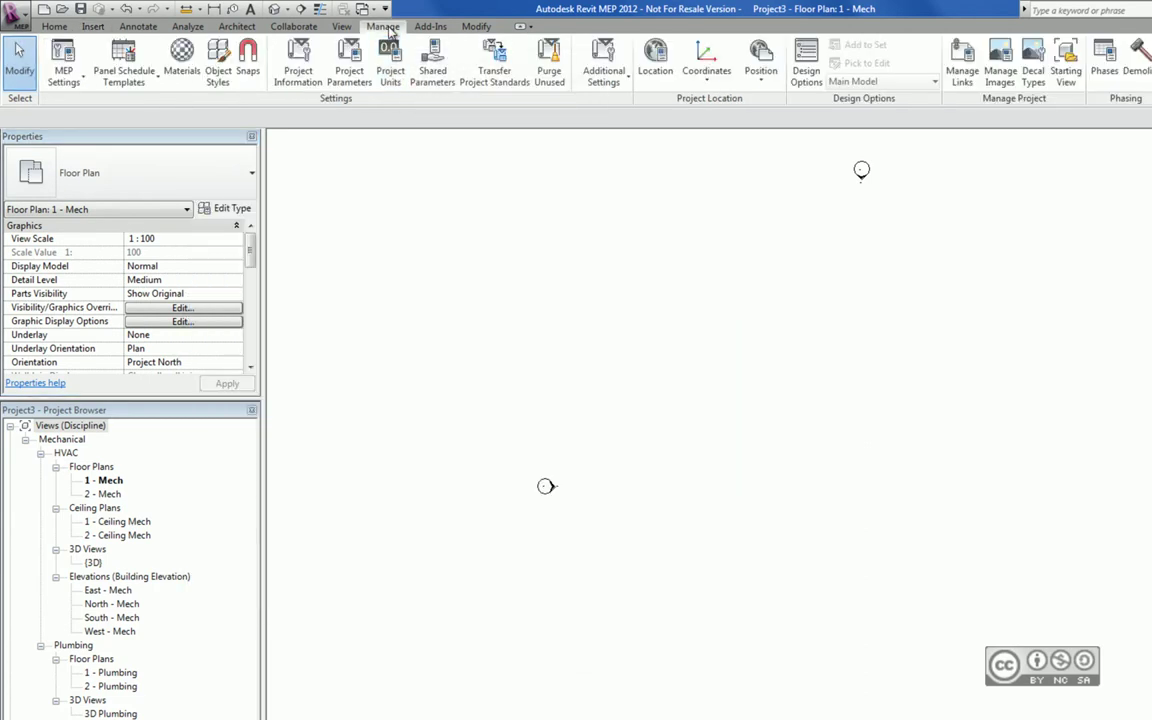
pyautogui.click(808, 62)
pyautogui.scroll(-3, 253, 285)
pyautogui.moveTo(253, 285); pyautogui.dragTo(257, 366)
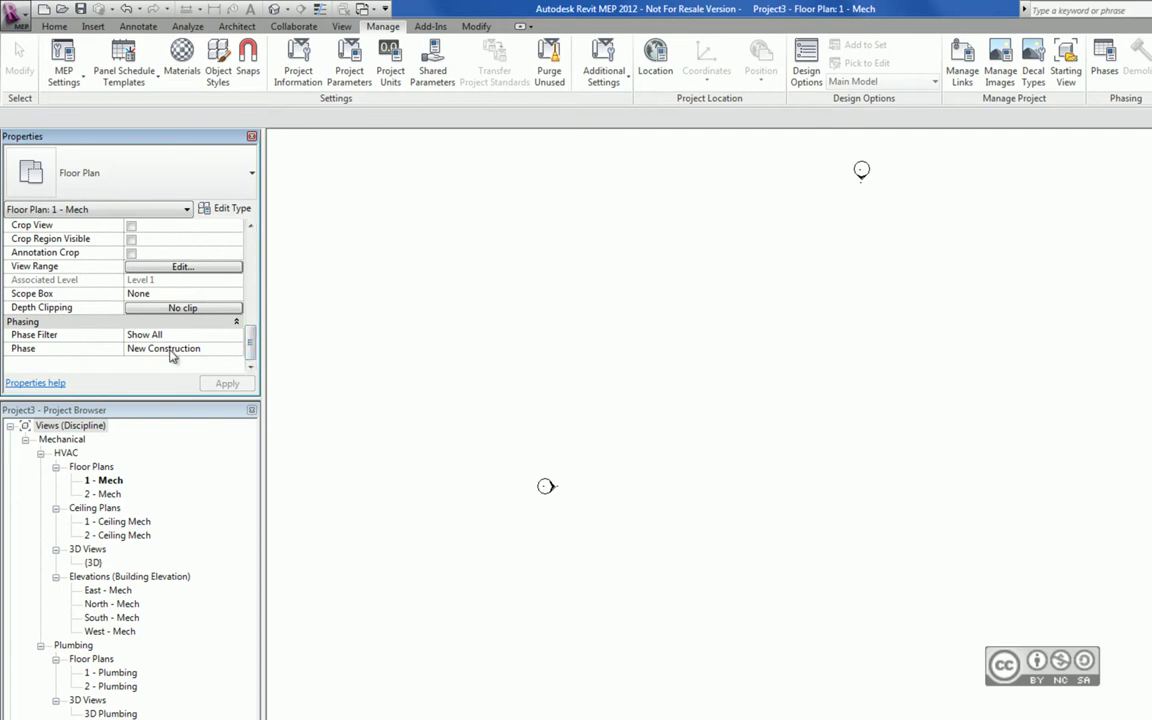
# Step: Toggle Reveal Hidden Elements, recheck visibility overrides, and bring up the {3D} view of the linked building
pyautogui.click(293, 26)
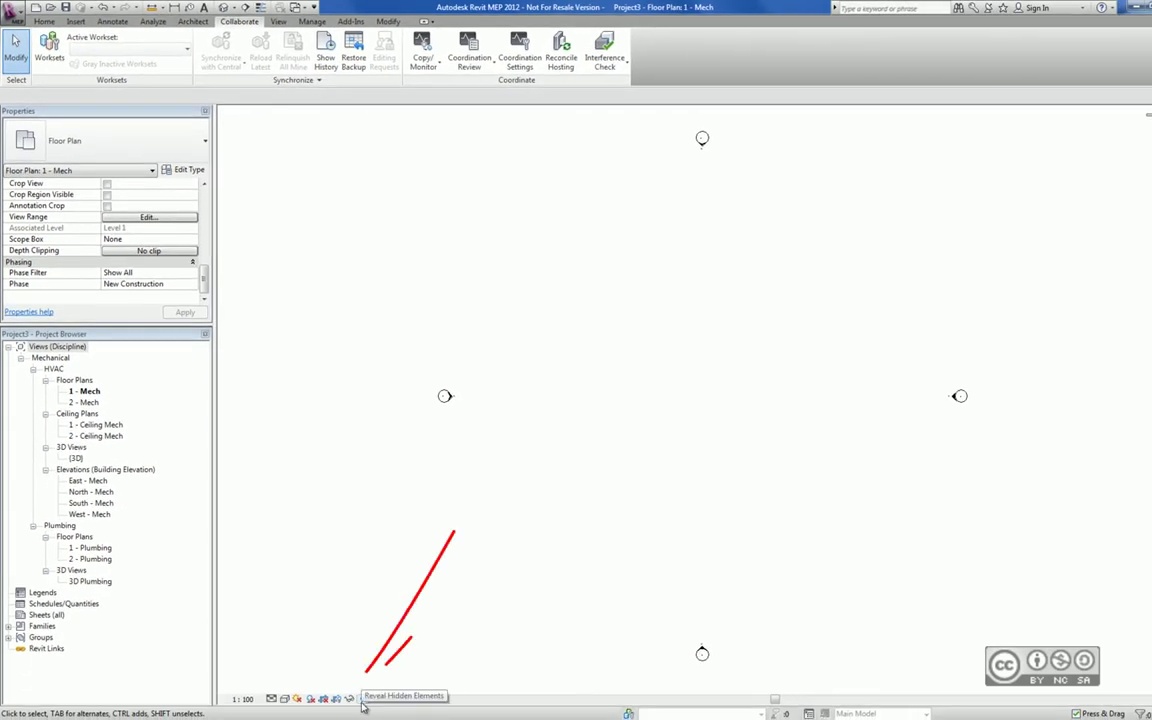
pyautogui.click(362, 698)
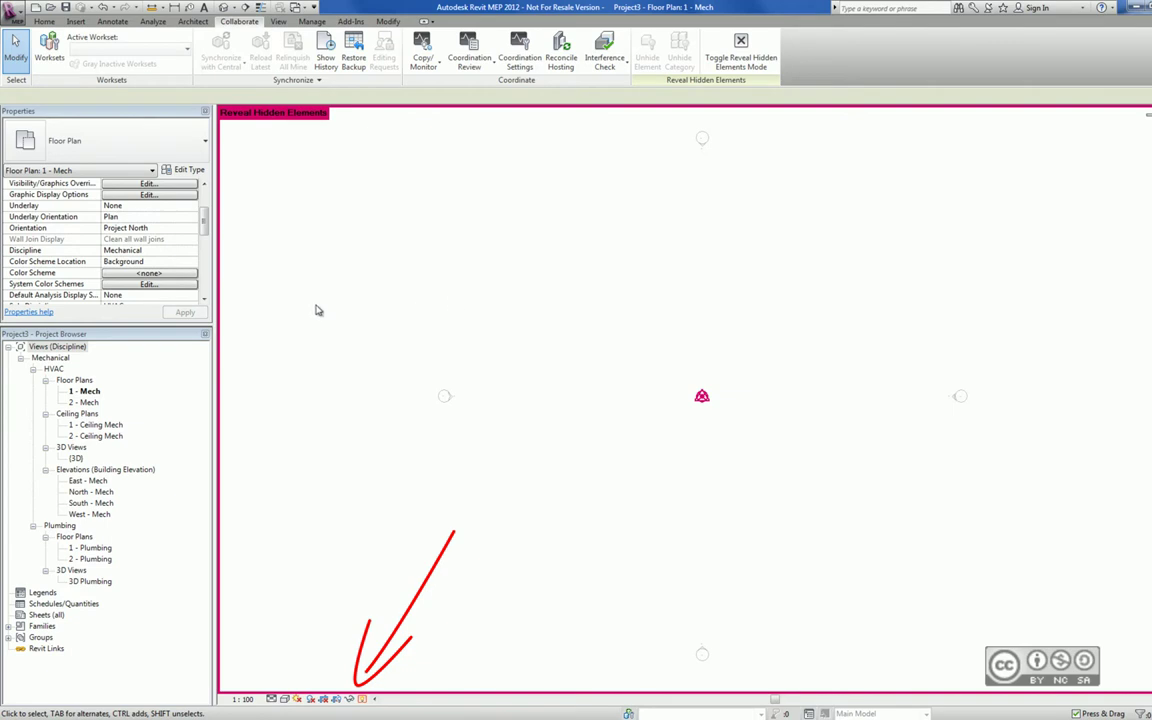
pyautogui.scroll(2, 135, 240)
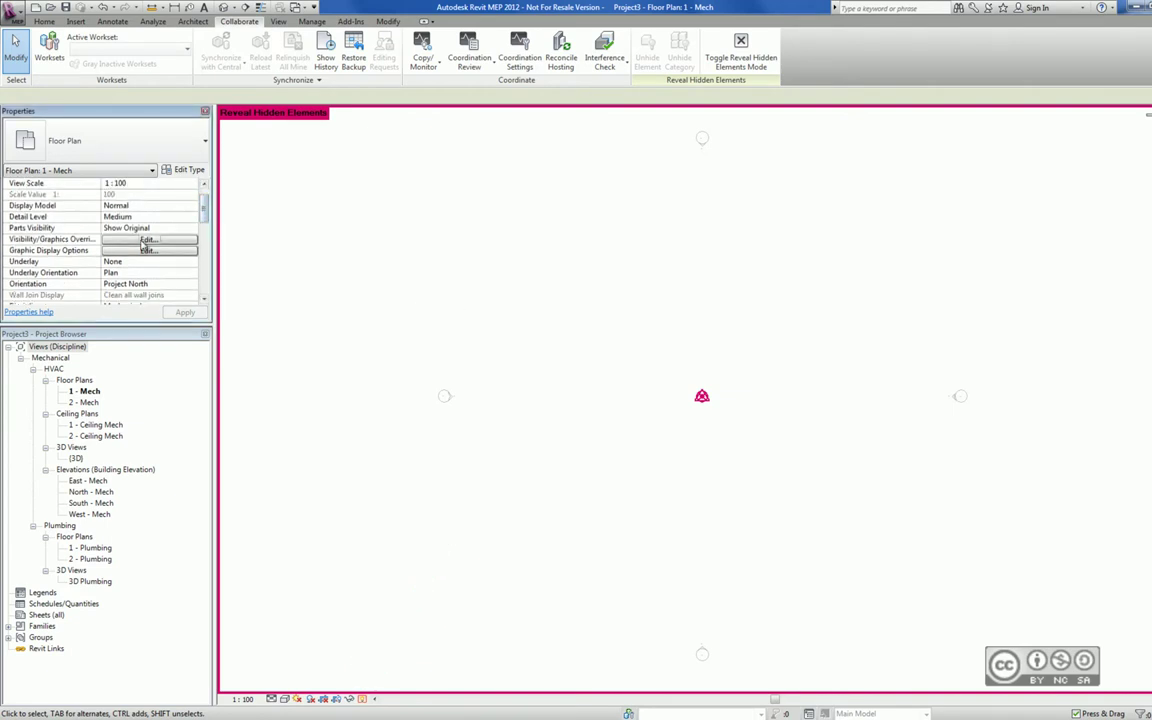
pyautogui.click(131, 241)
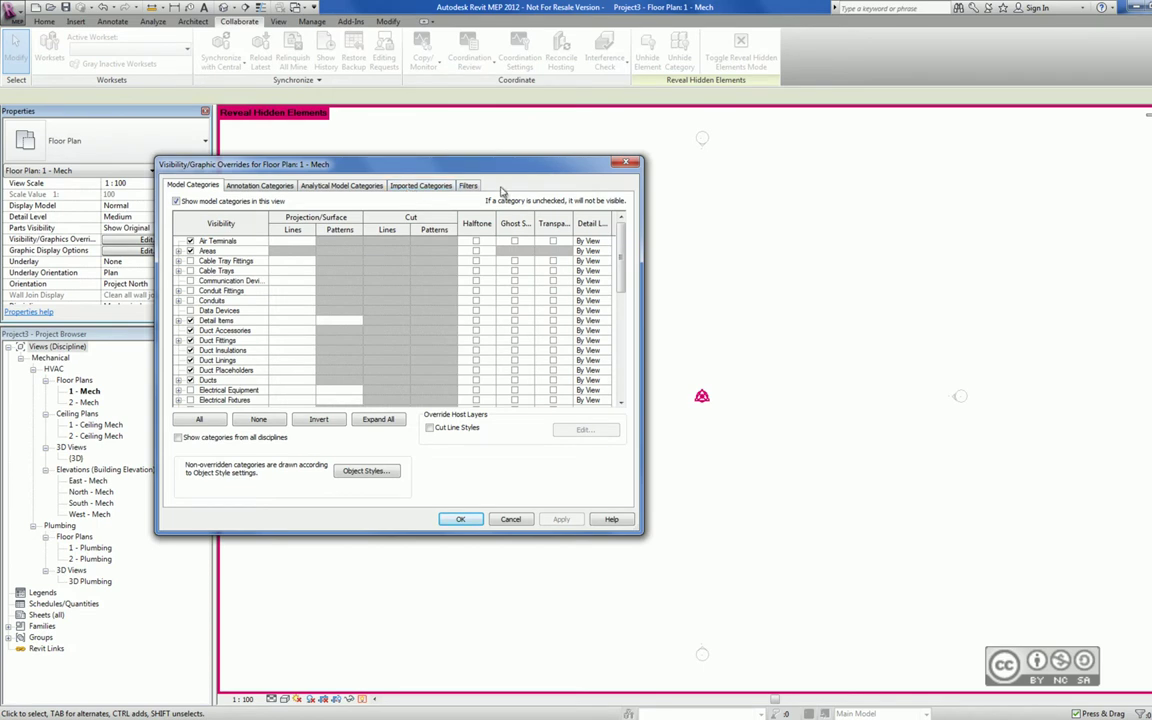
pyautogui.click(460, 519)
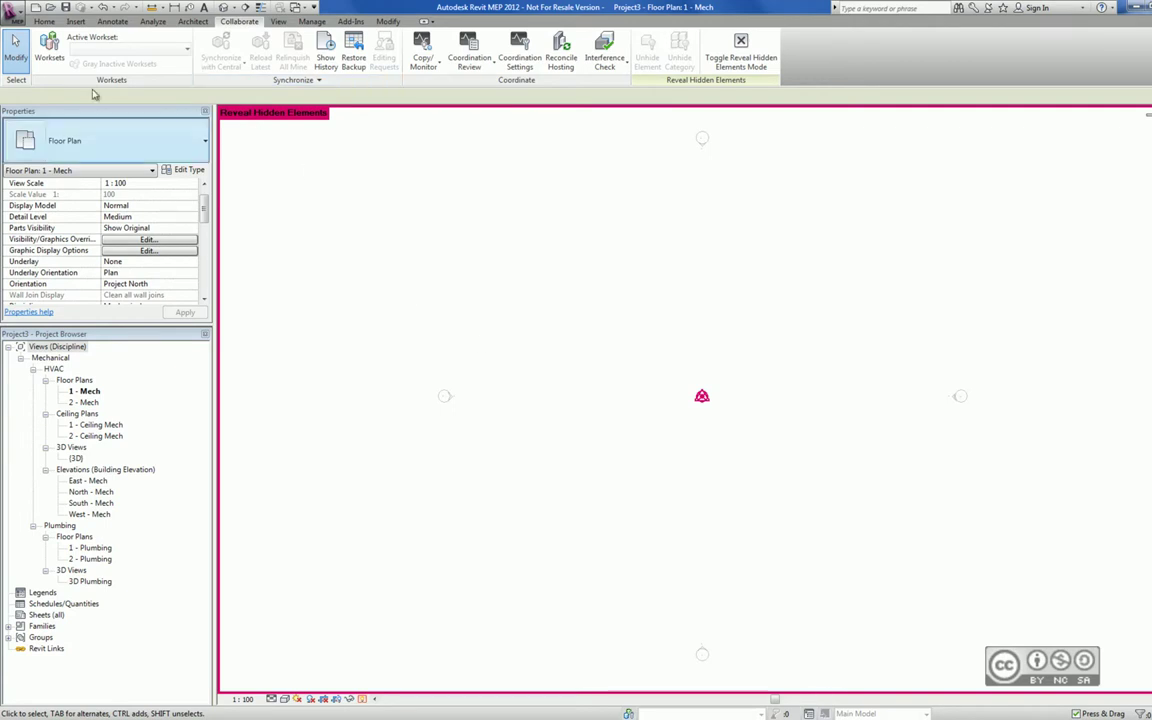
pyautogui.click(311, 21)
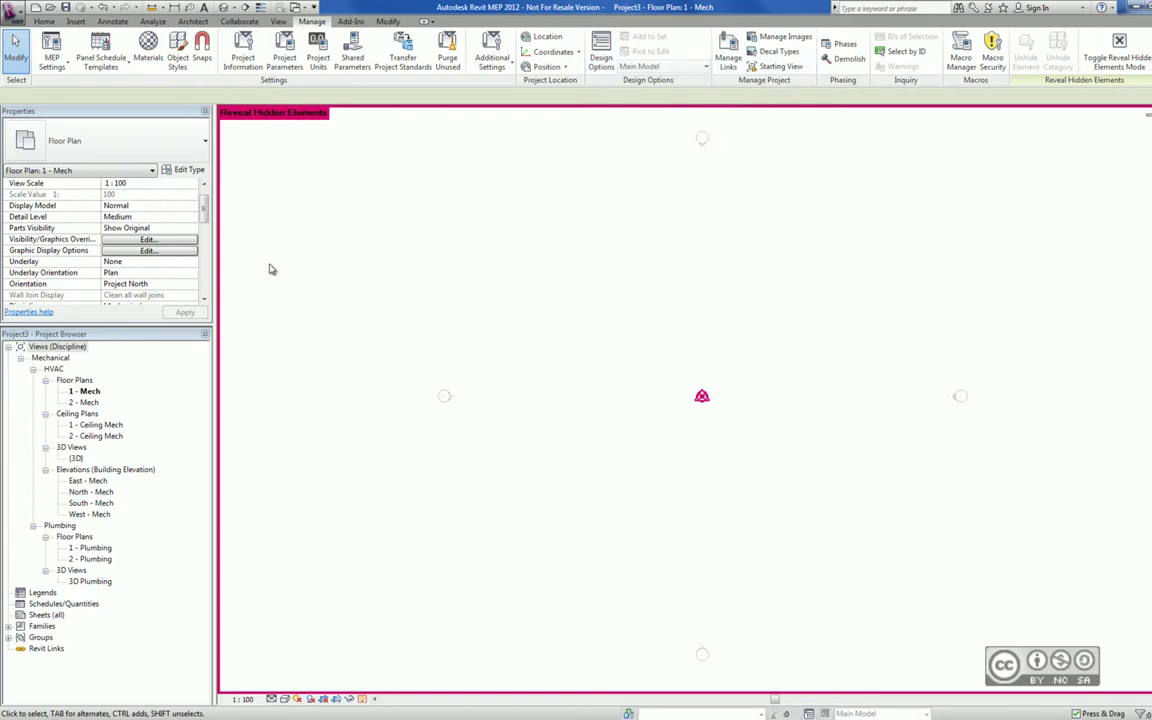
pyautogui.moveTo(203, 205); pyautogui.dragTo(203, 280)
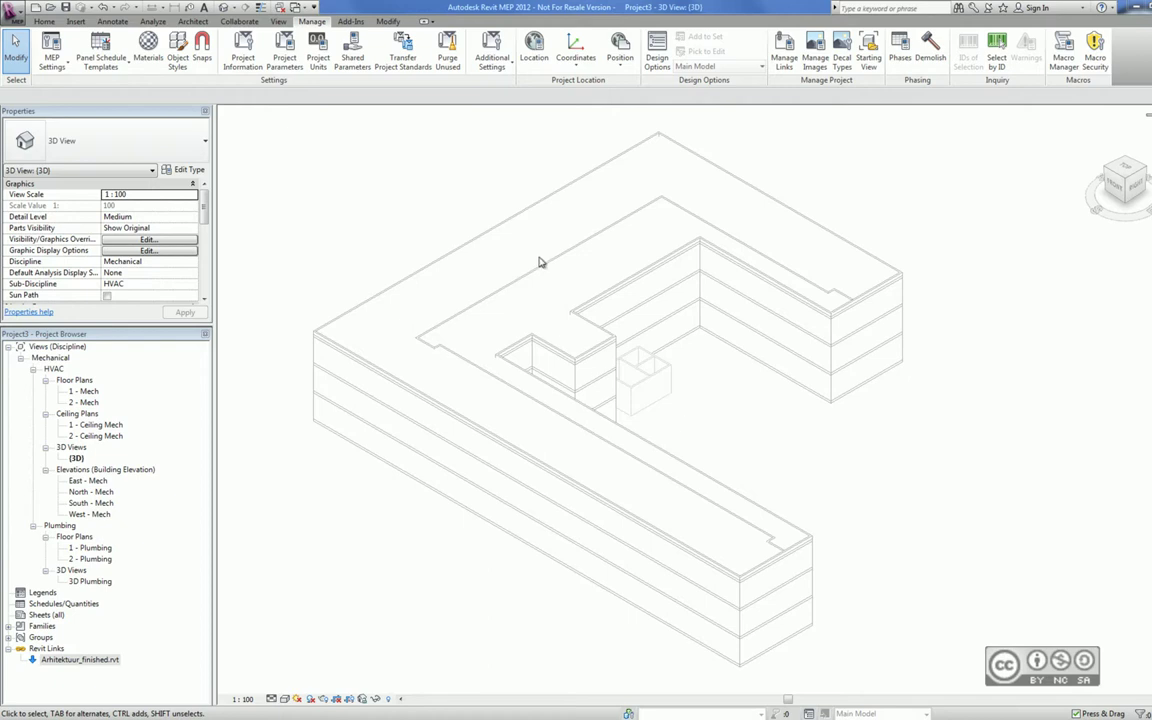
# Step: Select the linked Arhitektuur_finished.rvt model and open its Type Properties
pyautogui.click(580, 315)
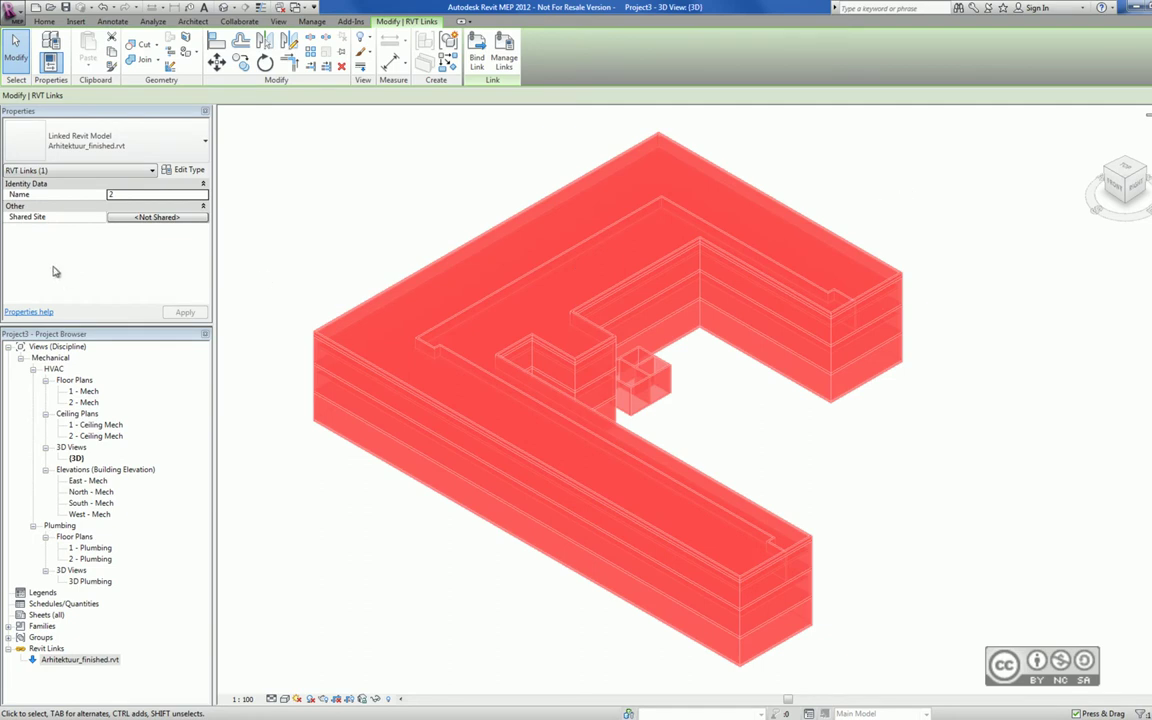
pyautogui.click(183, 169)
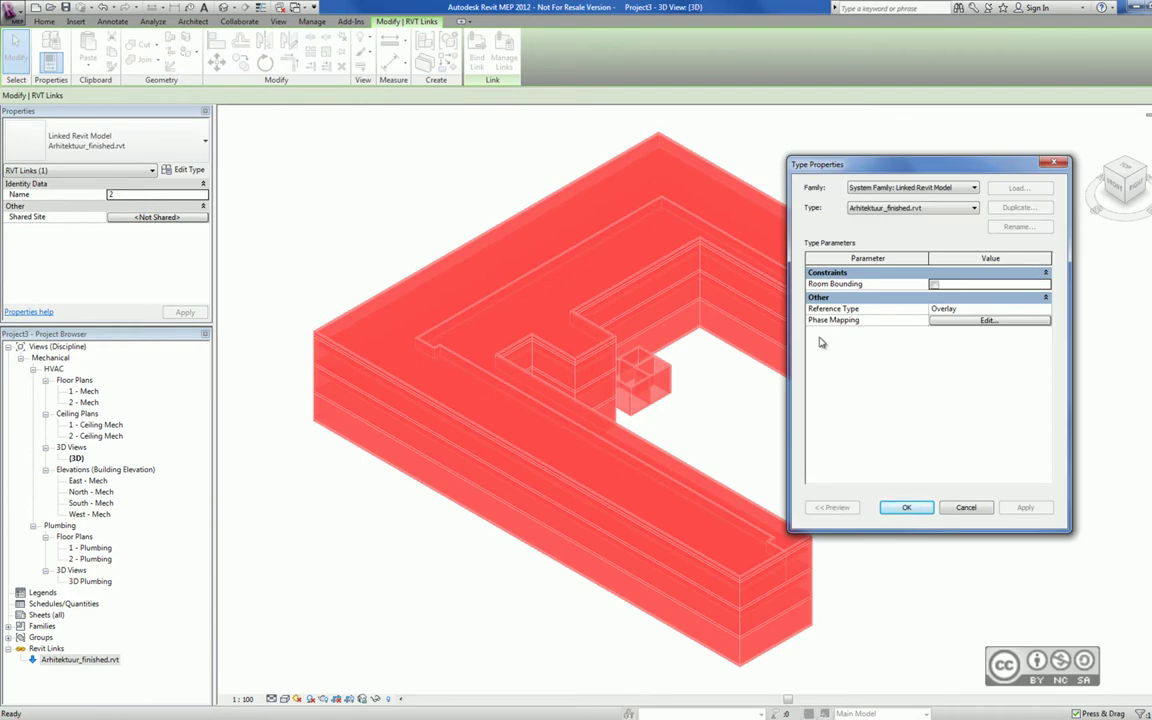
pyautogui.click(970, 320)
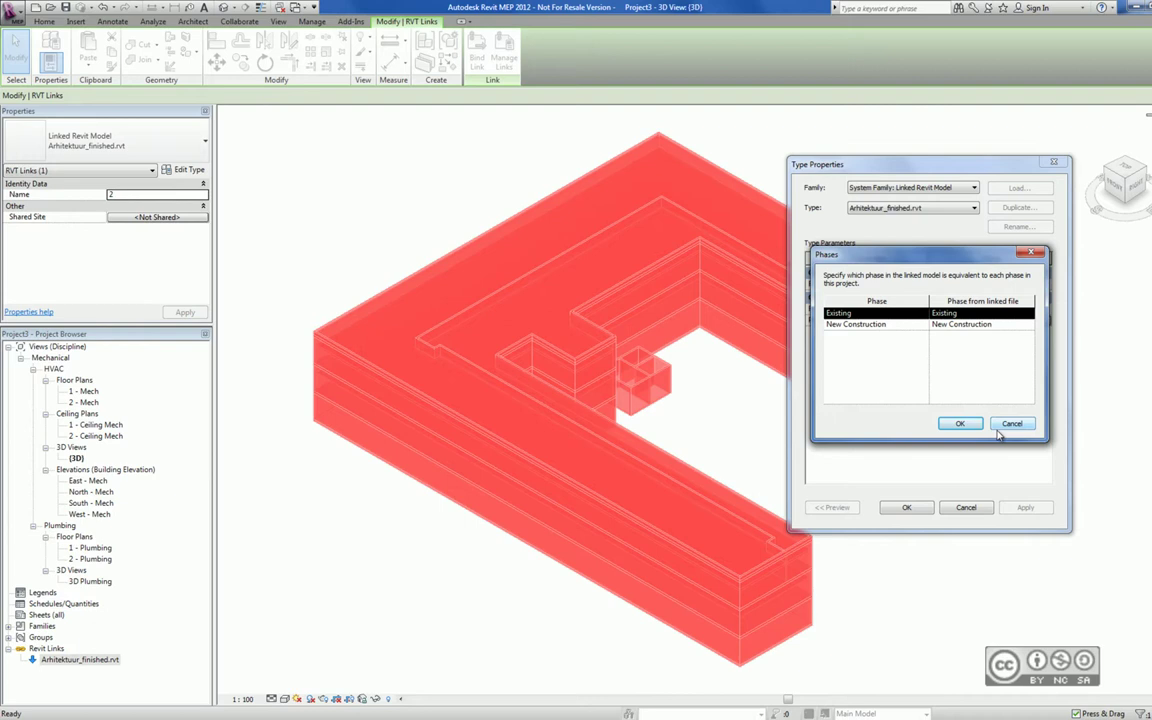
pyautogui.click(1010, 423)
# Step: Cancel the Type Properties dialog to return to the 3D view of the linked building
pyautogui.click(964, 507)
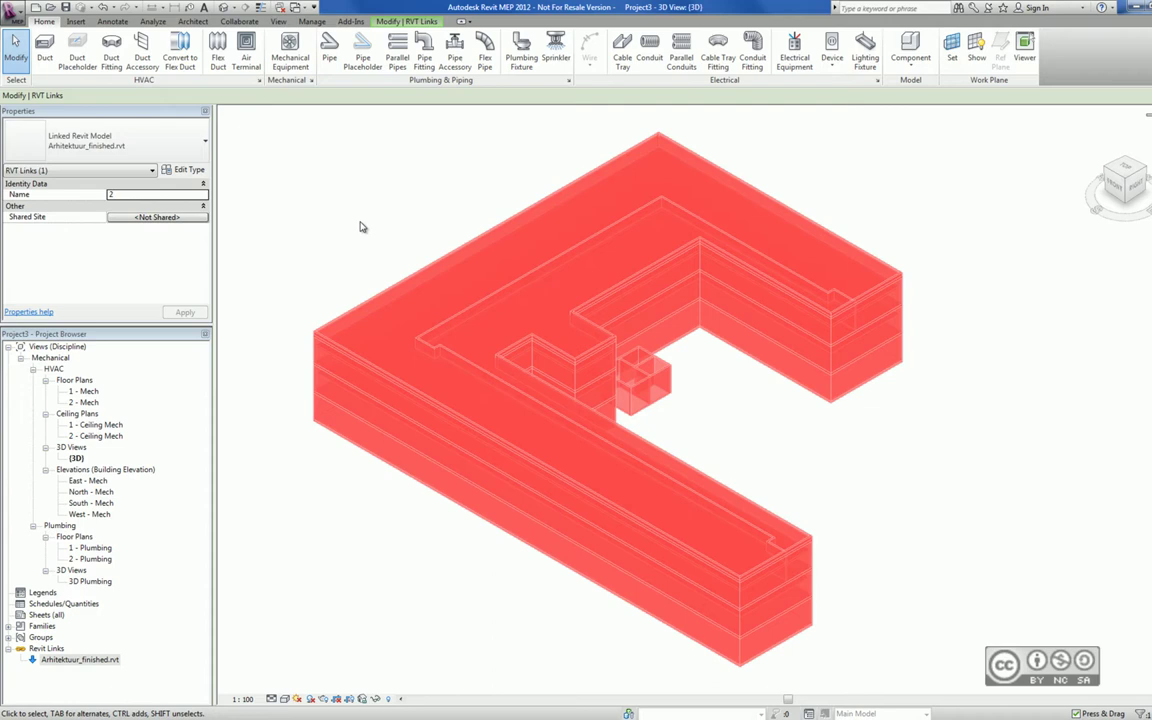
# Step: Deselect the link and browse the 3D view's visibility overrides, expanding and collapsing Detail Items
pyautogui.click(289, 217)
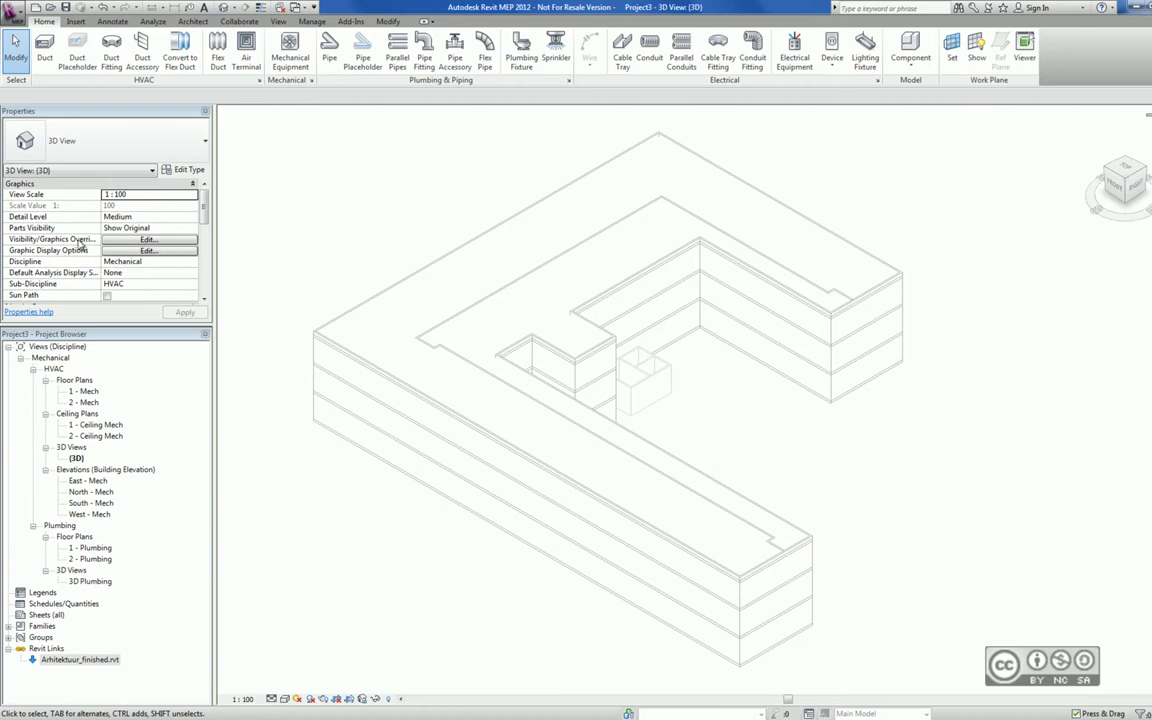
pyautogui.click(120, 241)
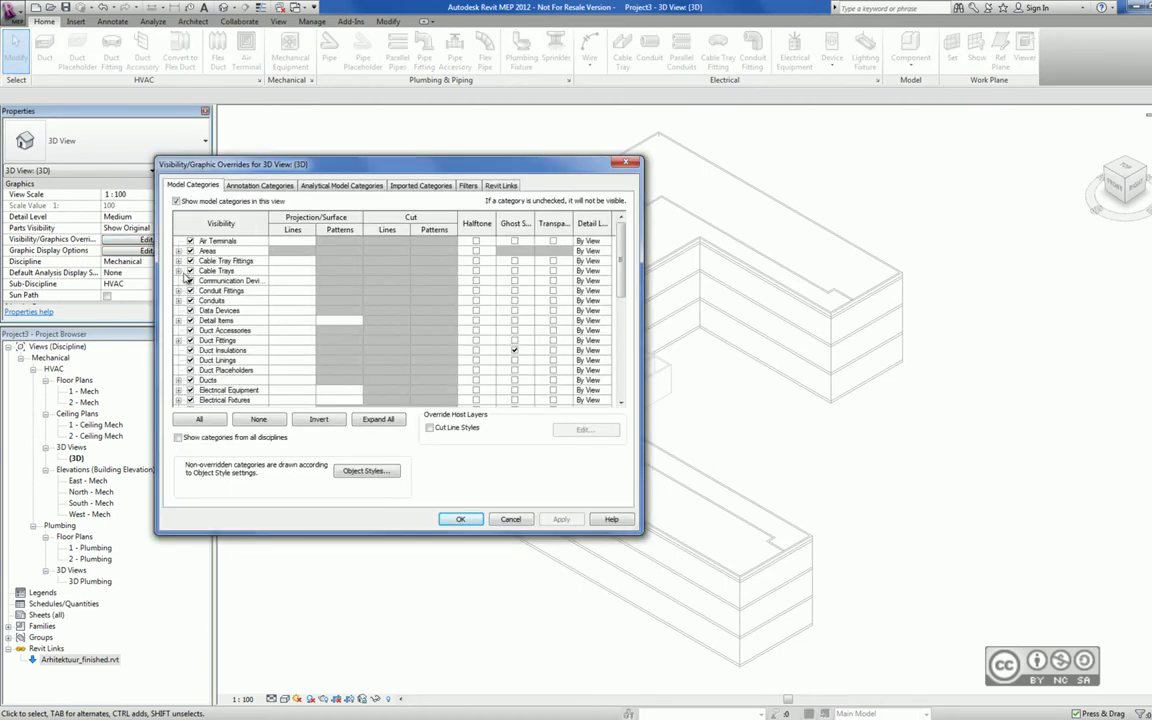
pyautogui.click(179, 320)
pyautogui.click(179, 321)
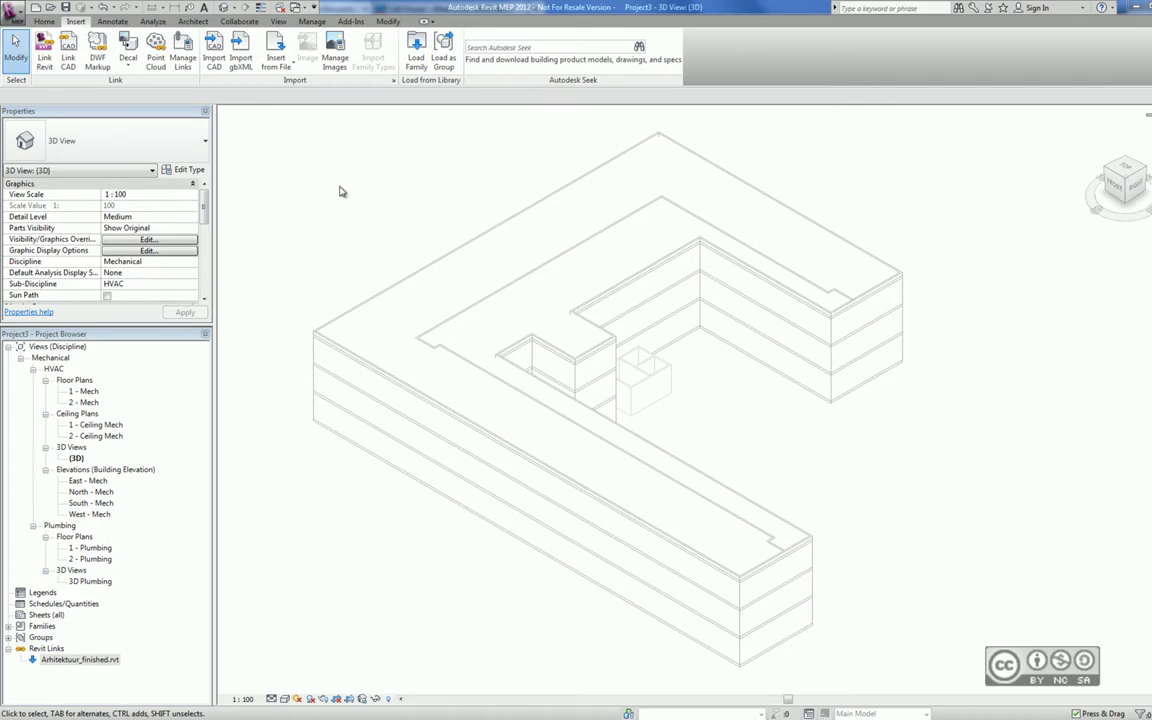
# Step: Launch the Open dialog listing Arhitektuur_finished.rvt, Finished.rvt and HVAC_finished.rvt in Naide
pyautogui.click(47, 8)
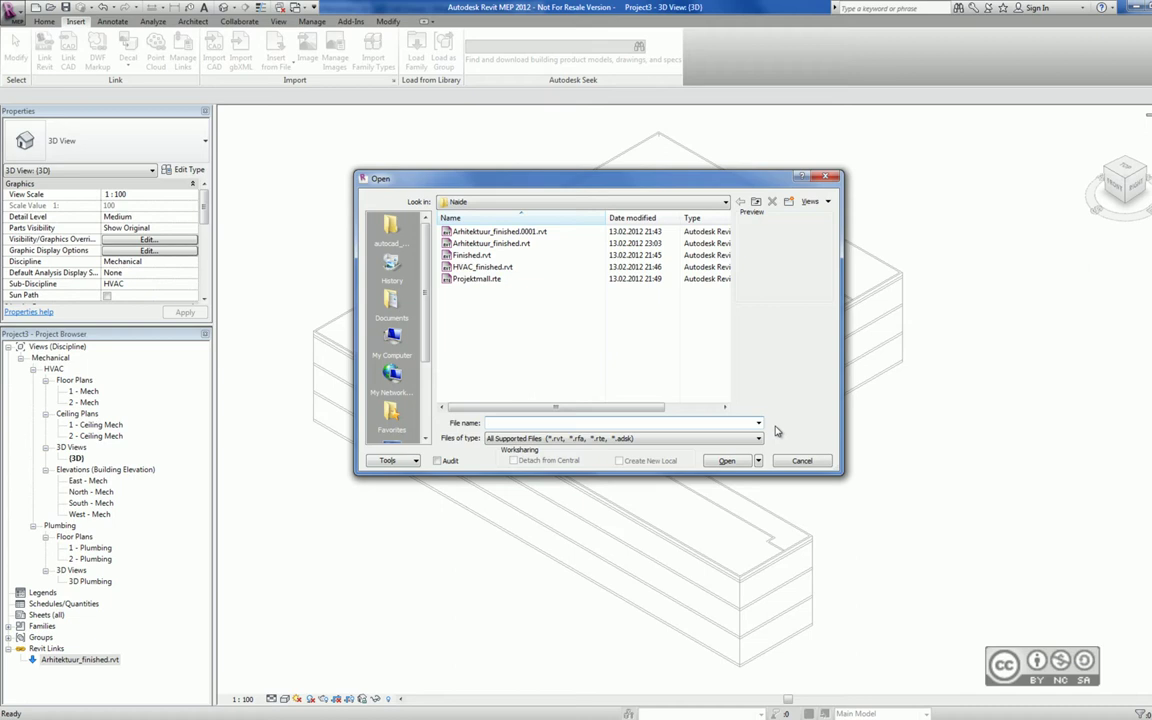
# Step: Check which file types the Open dialog's Files of type list offers
pyautogui.click(631, 446)
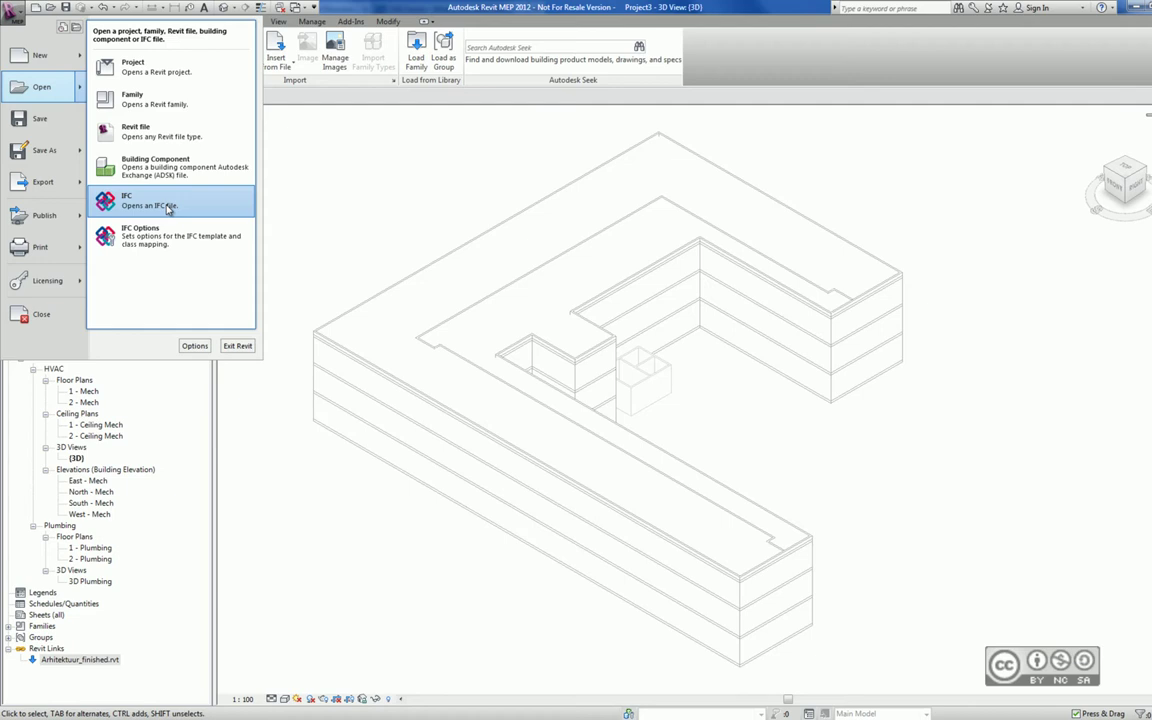
# Step: Dismiss the open choices and return to Project3's 3D view of the linked Arhitektuur_finished.rvt building
pyautogui.click(729, 393)
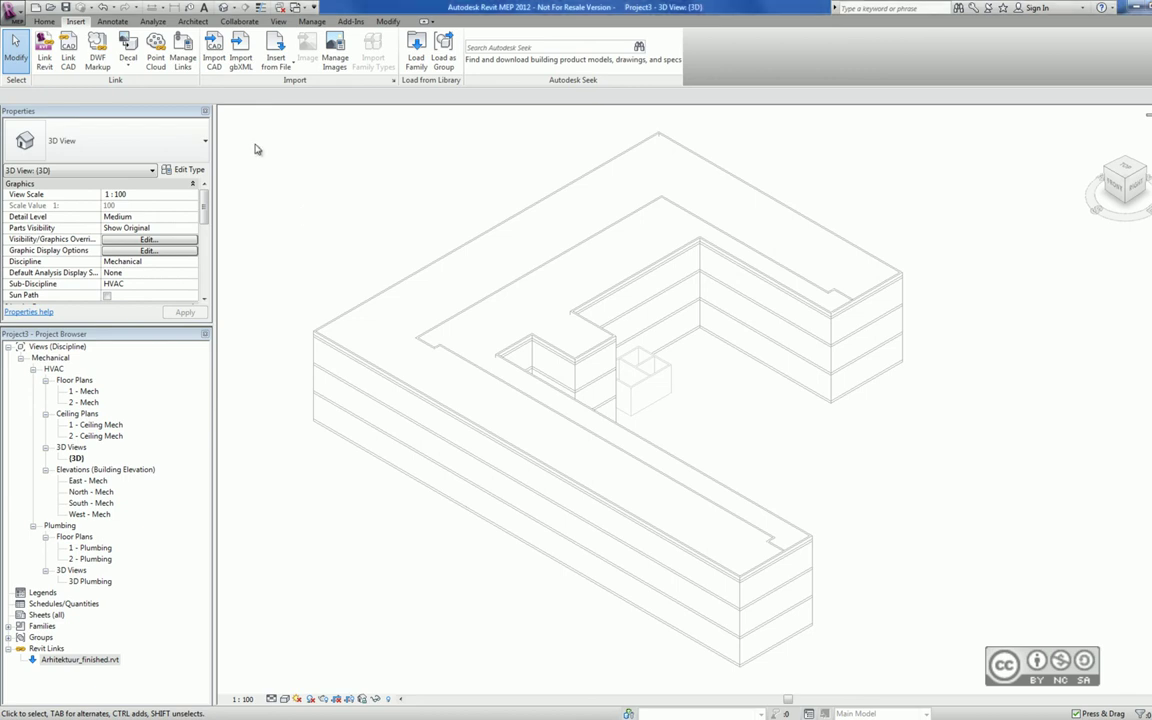
pyautogui.click(40, 8)
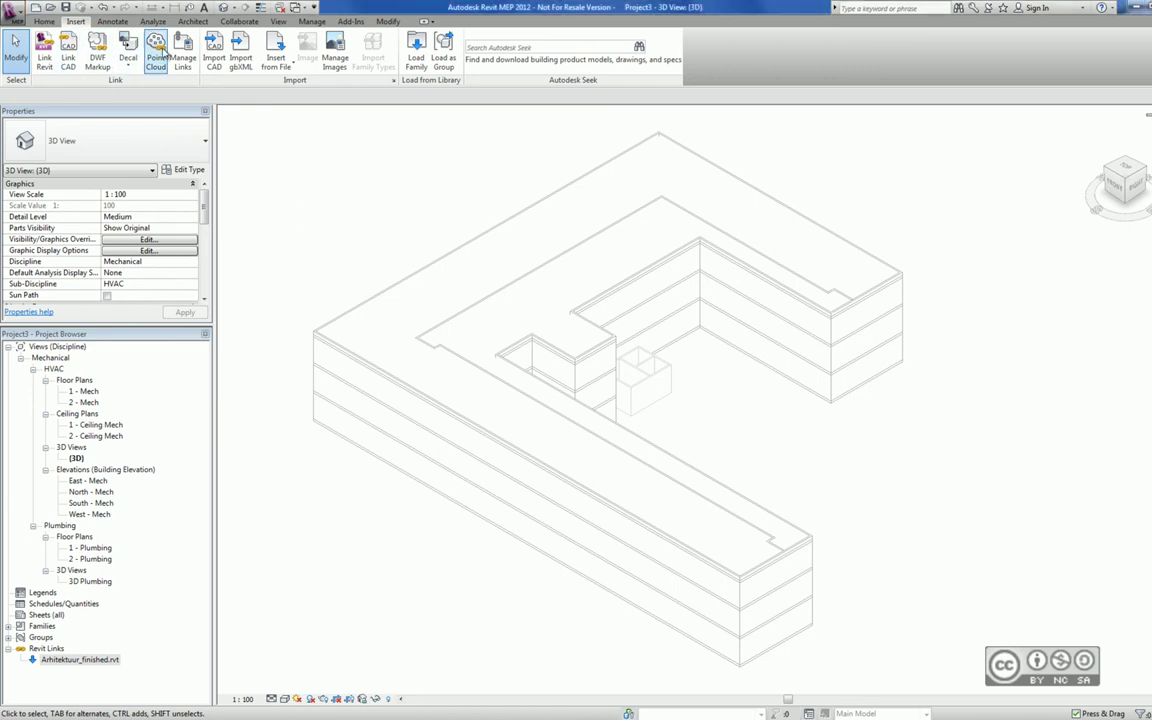
pyautogui.click(513, 449)
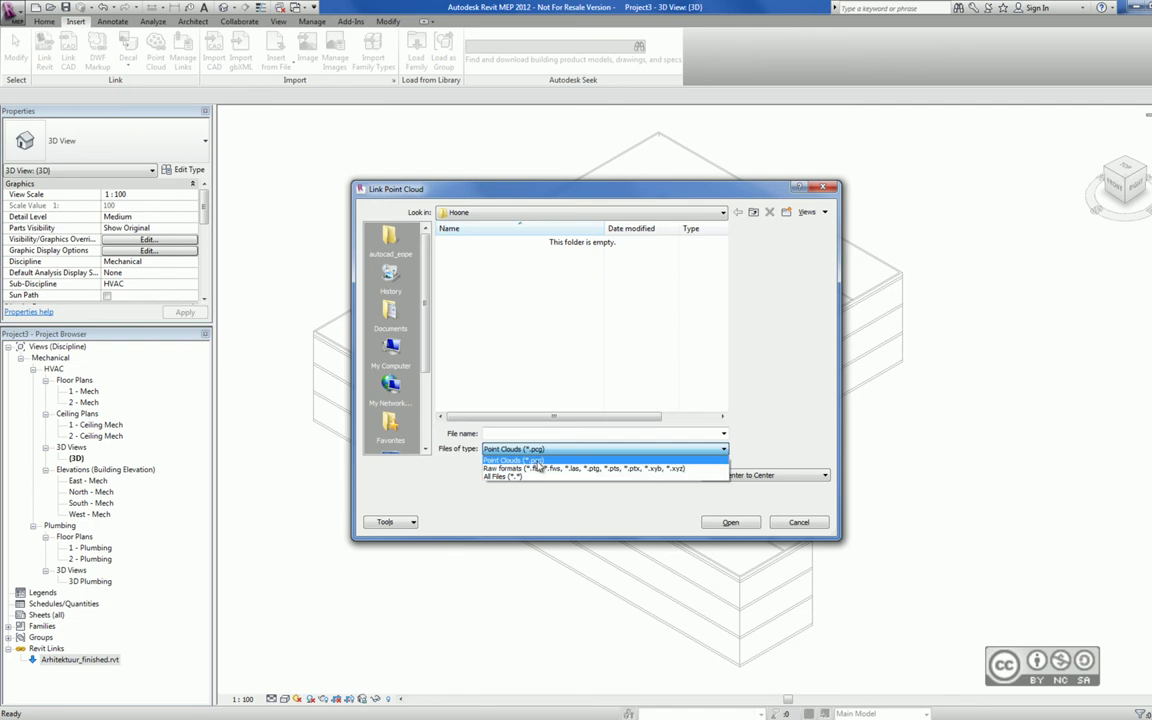
pyautogui.click(495, 460)
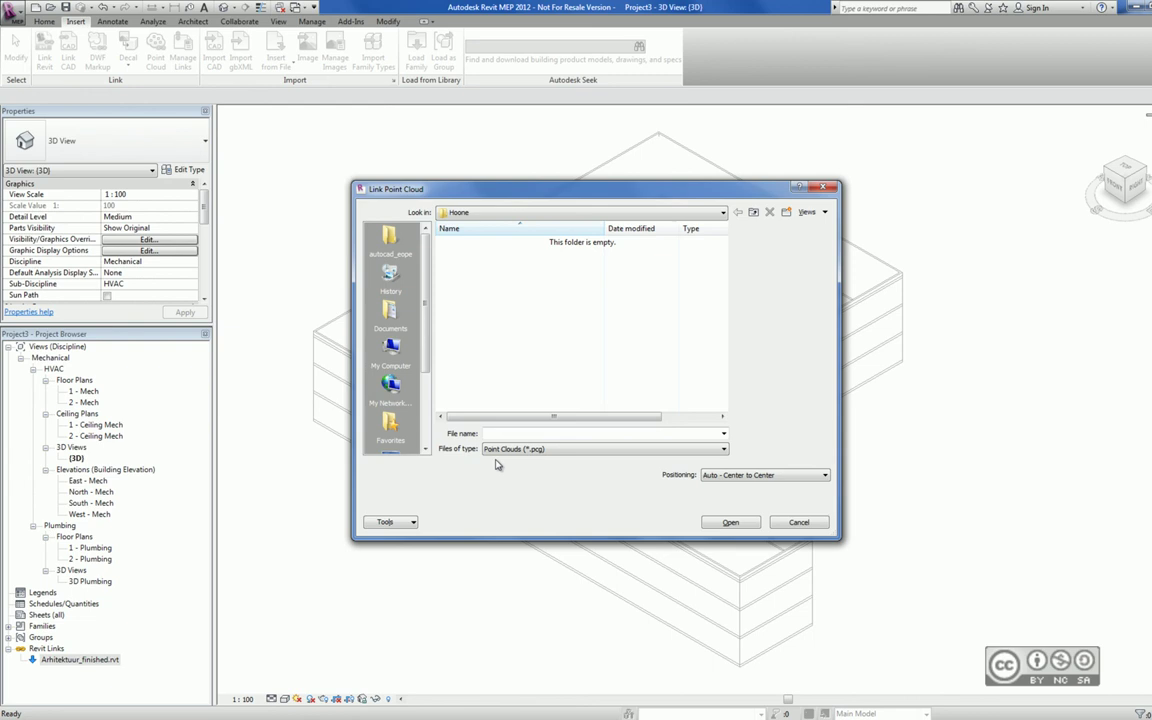
pyautogui.click(799, 522)
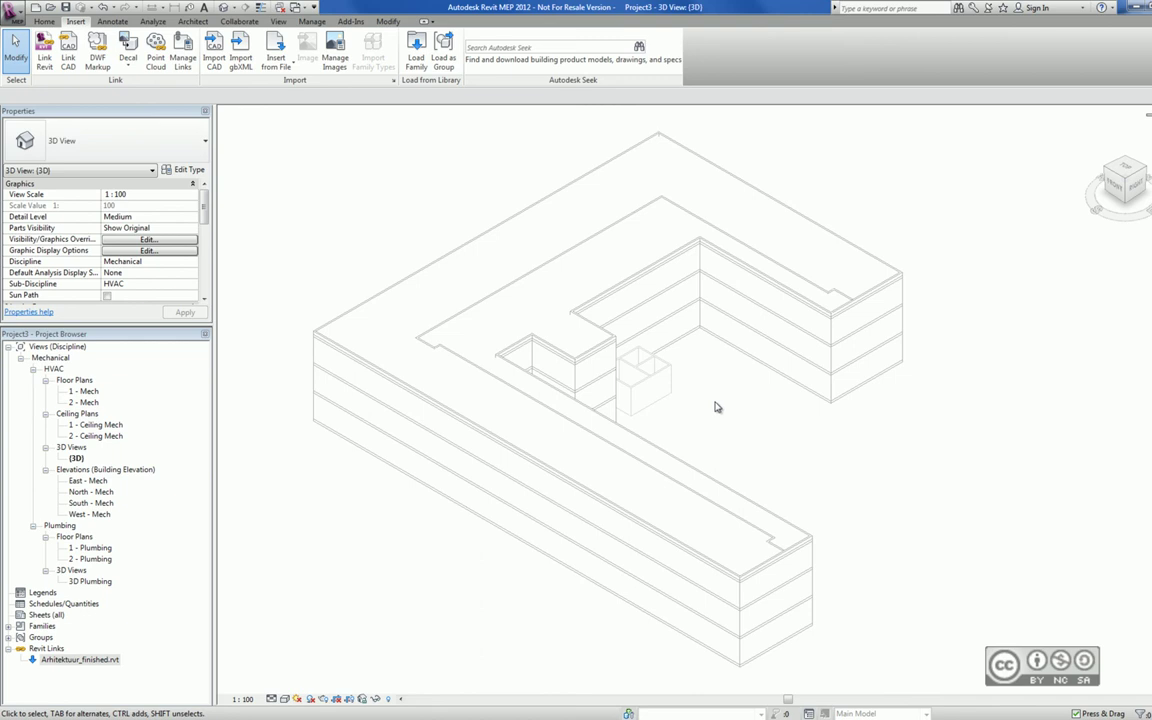
# Step: Scroll in the 3D view of the linked building while bringing up the Collaborate worksets tools
pyautogui.scroll(-4, 62, 58)
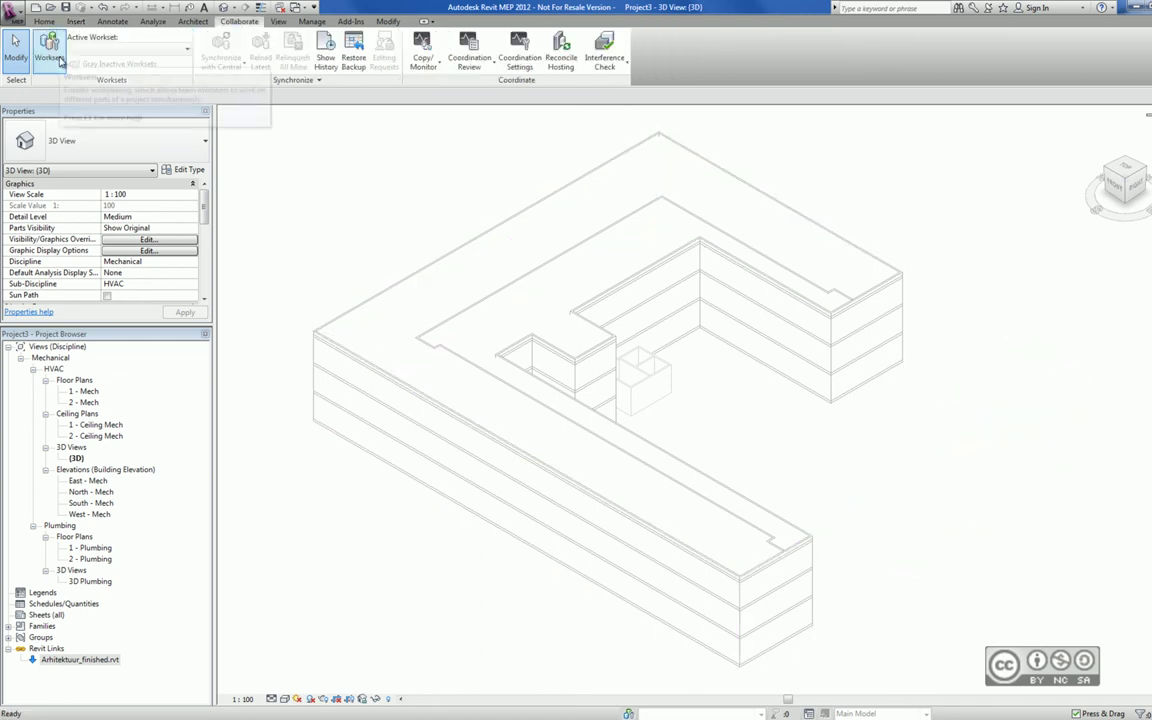